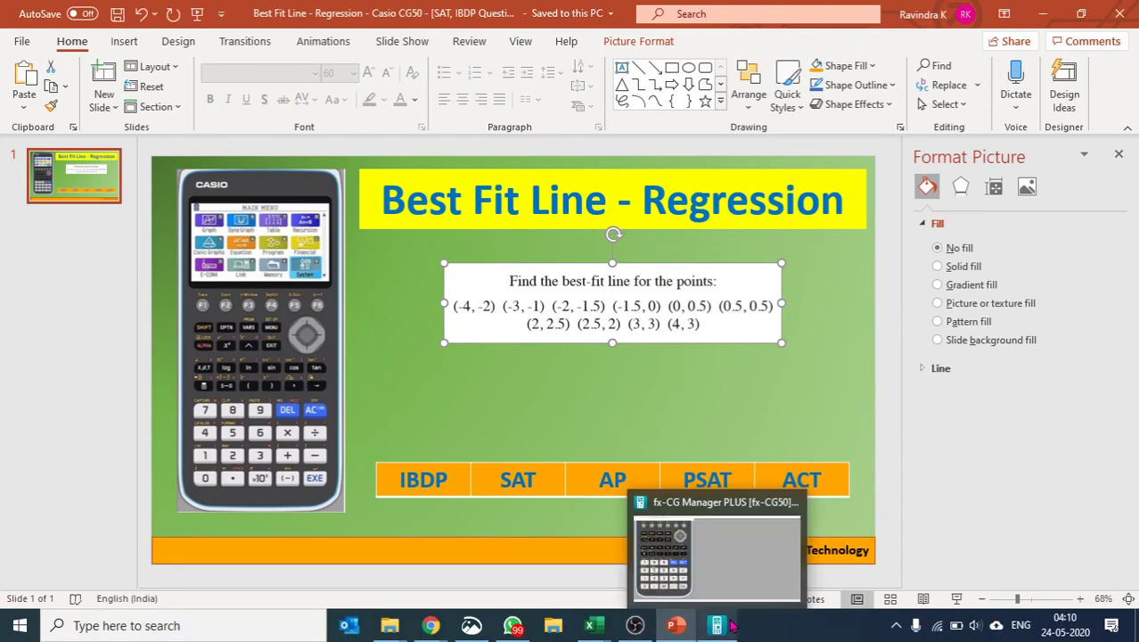
# Step: In the emulator's Statistics list editor, delete the old List 1 entries until all lists are empty
pyautogui.click(731, 626)
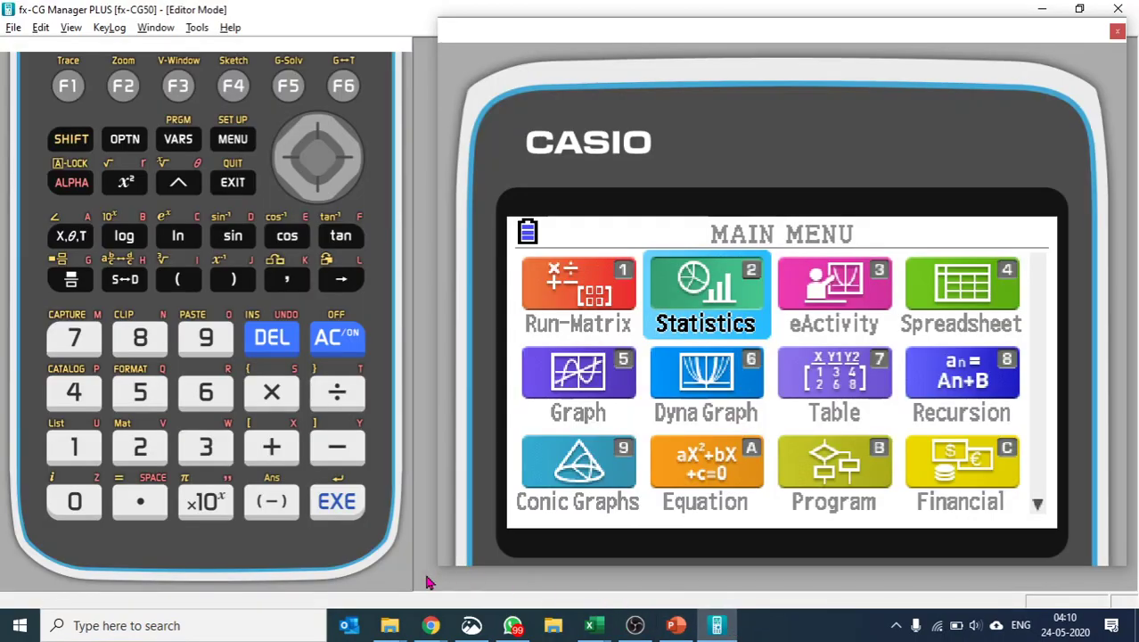
pyautogui.click(140, 448)
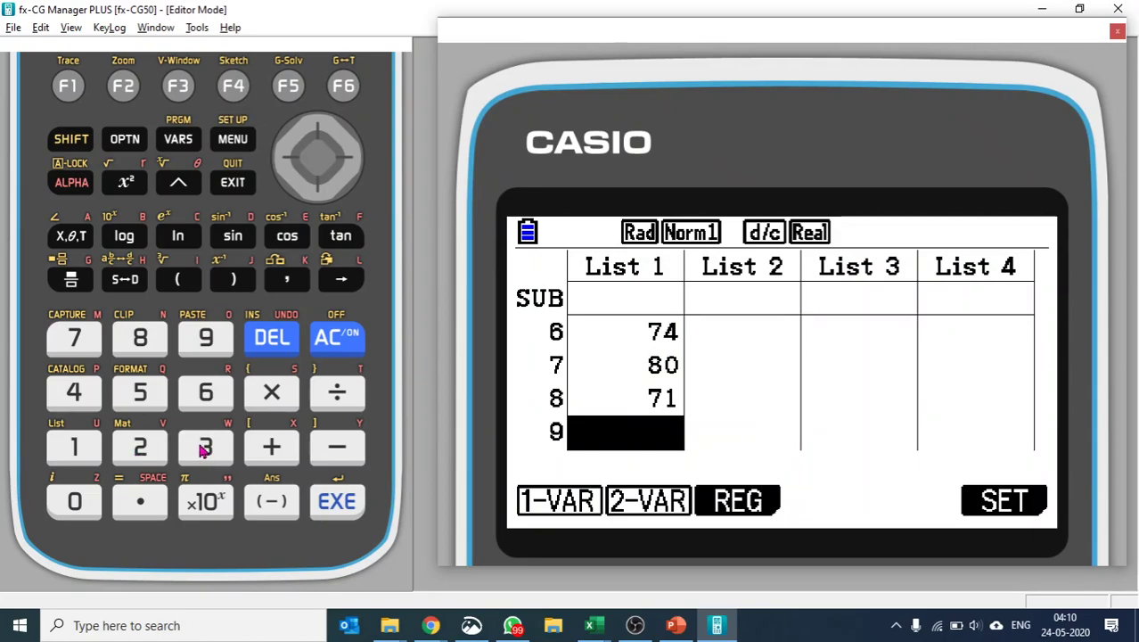
pyautogui.press('Up')
pyautogui.press('Up')
pyautogui.press('Up')
pyautogui.press('Up')
pyautogui.press('Up')
pyautogui.press('Up')
pyautogui.press('Up')
pyautogui.press('Up')
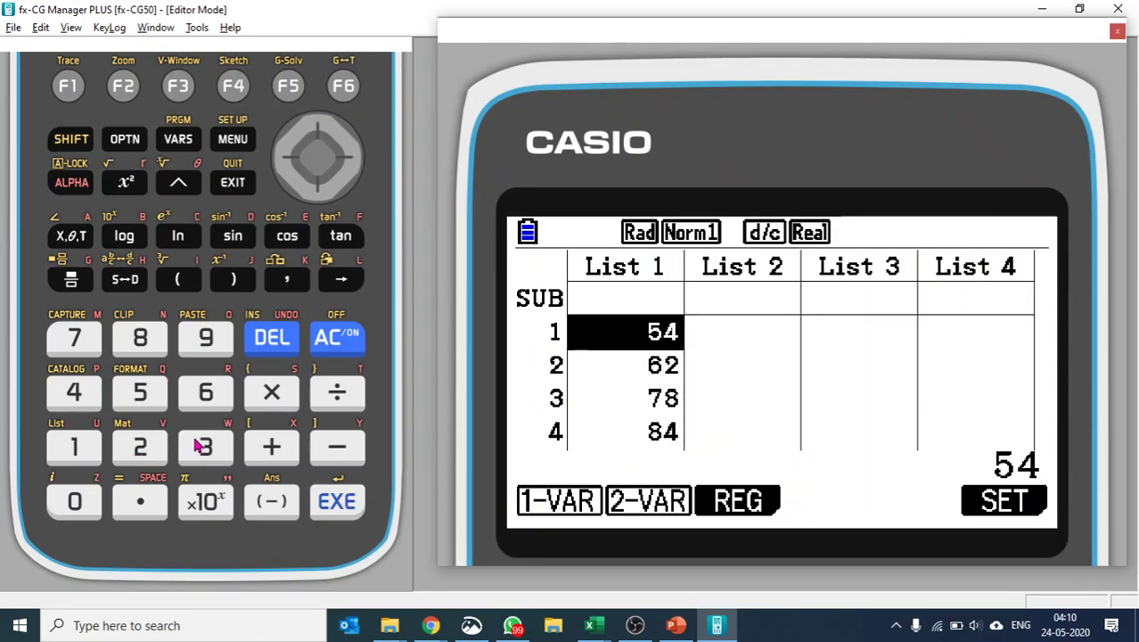
pyautogui.press('Up')
pyautogui.press('Down')
pyautogui.press('Delete')
pyautogui.press('Delete')
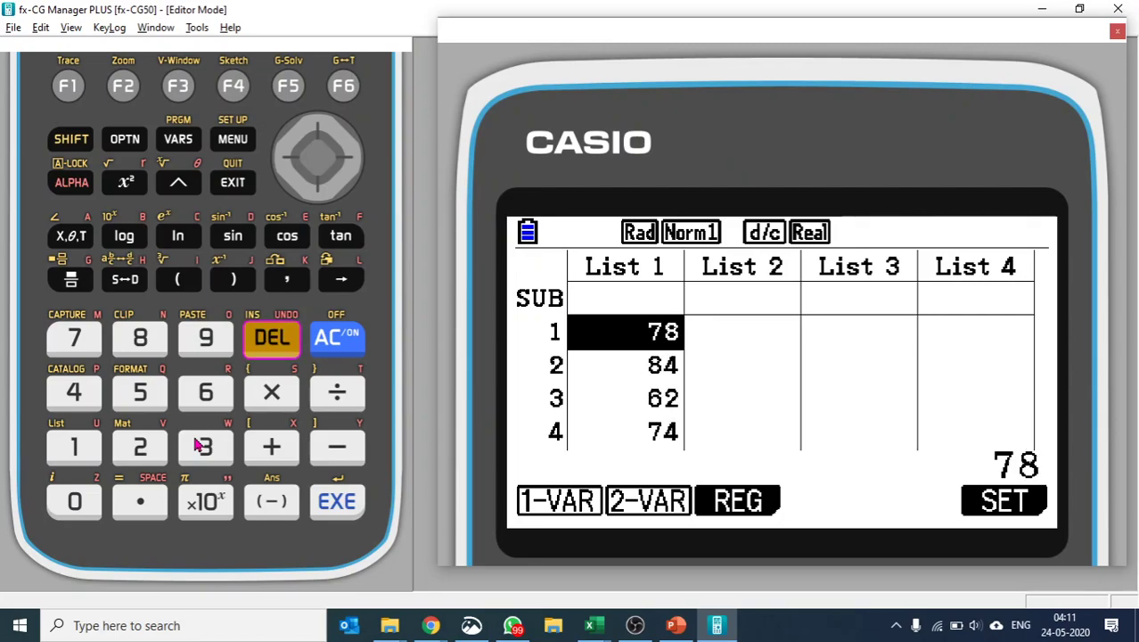
pyautogui.press('Delete')
pyautogui.press('Delete')
pyautogui.press('Delete')
pyautogui.press('Delete')
pyautogui.press('Delete')
pyautogui.press('Delete')
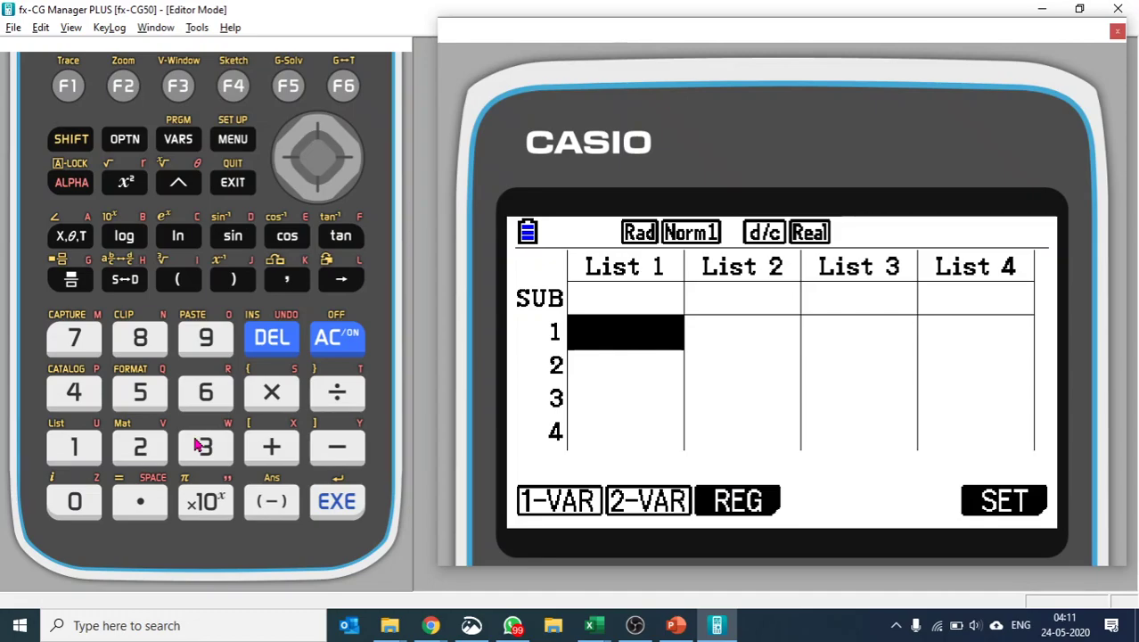
# Step: Enter the first List 1 x-values from the slide: −4, −3, −2 and −1.5
pyautogui.hotkey('alt', 'Tab')
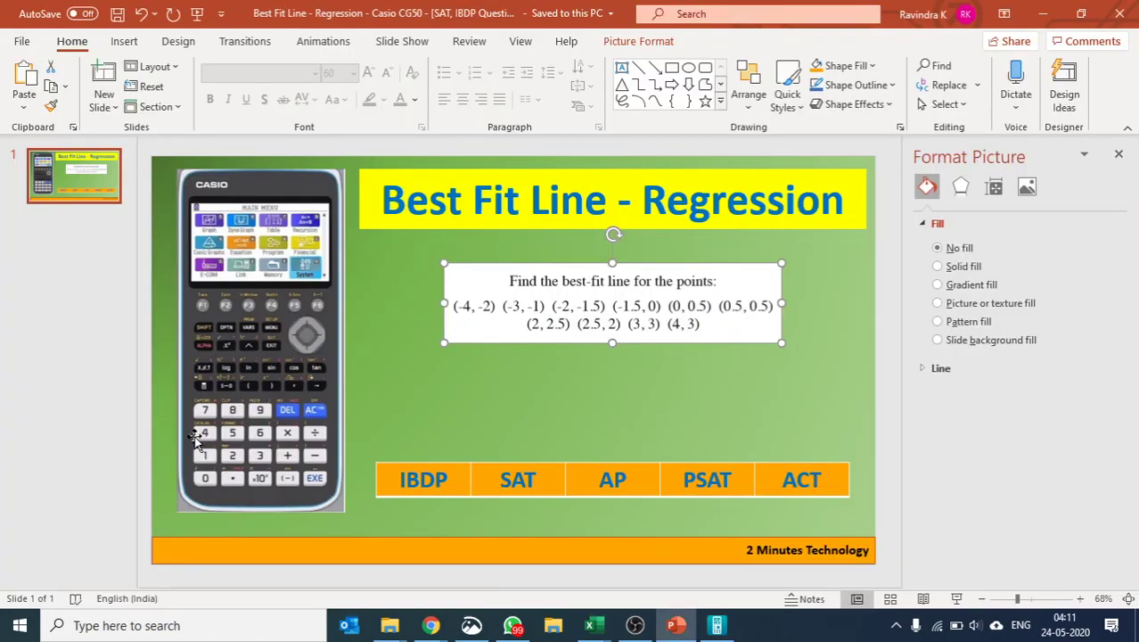
pyautogui.hotkey('alt', 'Tab')
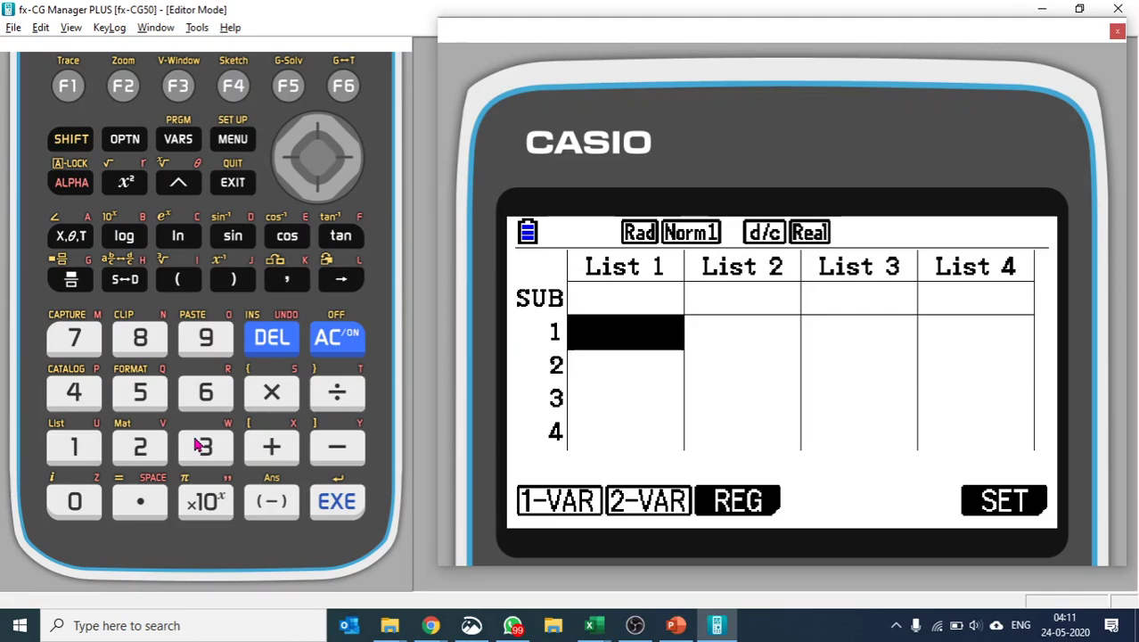
pyautogui.write('-4')
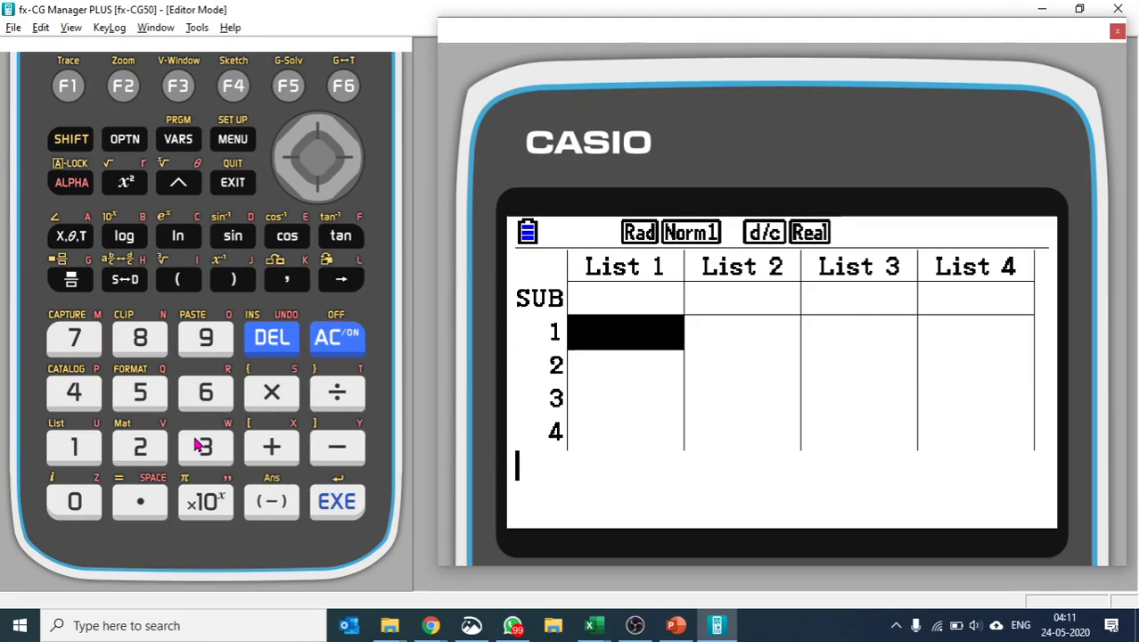
pyautogui.write('-4')
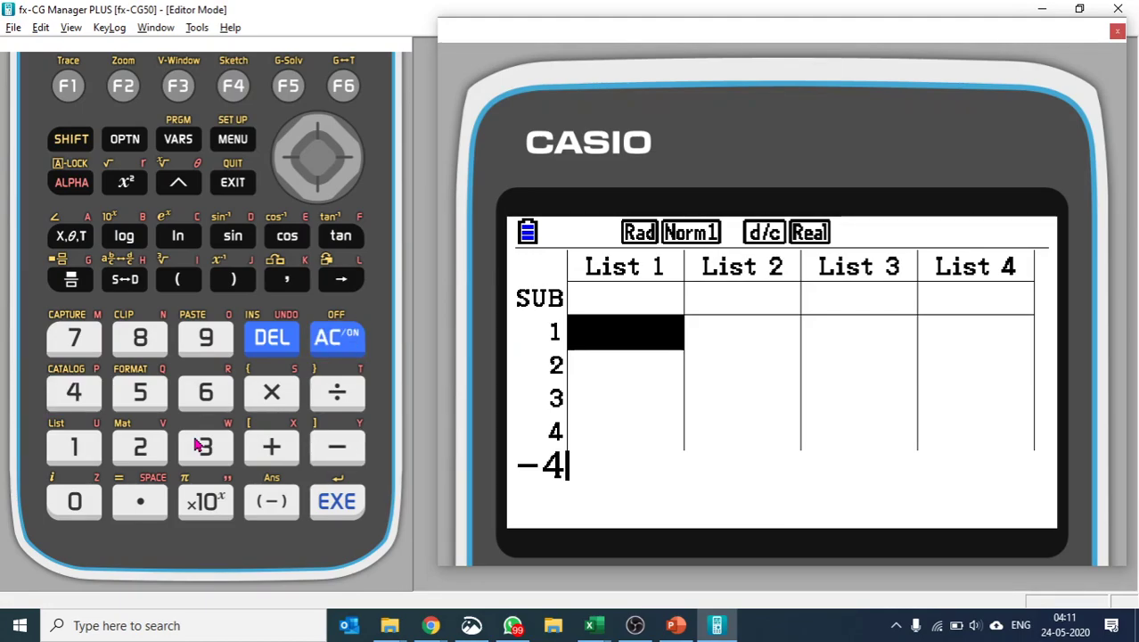
pyautogui.press('Return')
pyautogui.press('Up')
pyautogui.press('Up')
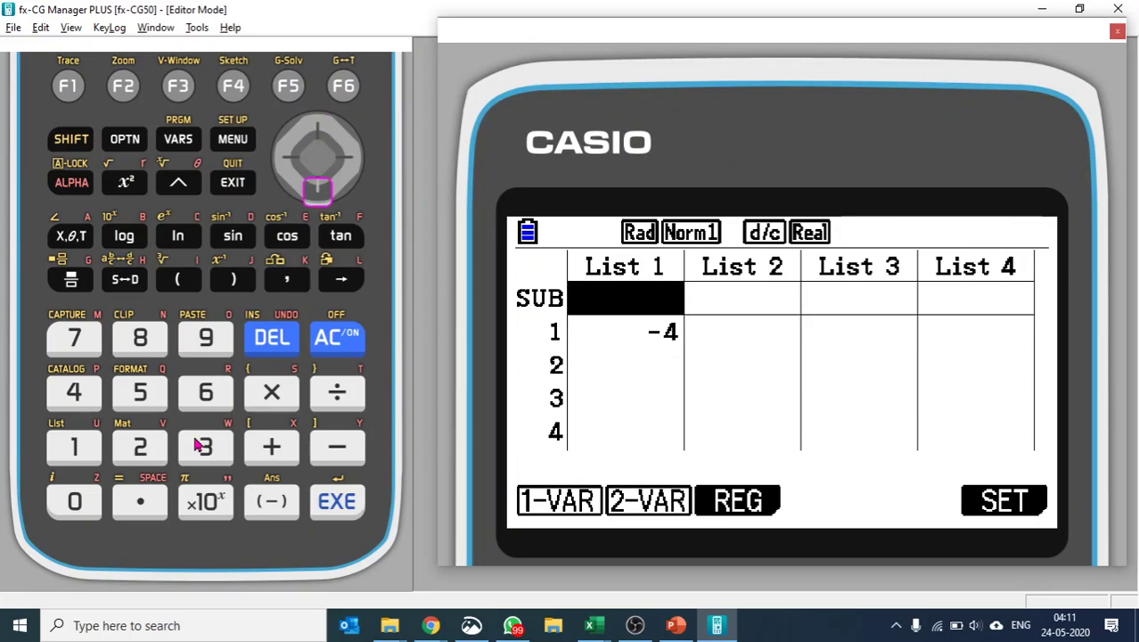
pyautogui.press('Down')
pyautogui.press('Down')
pyautogui.hotkey('alt', 'Tab')
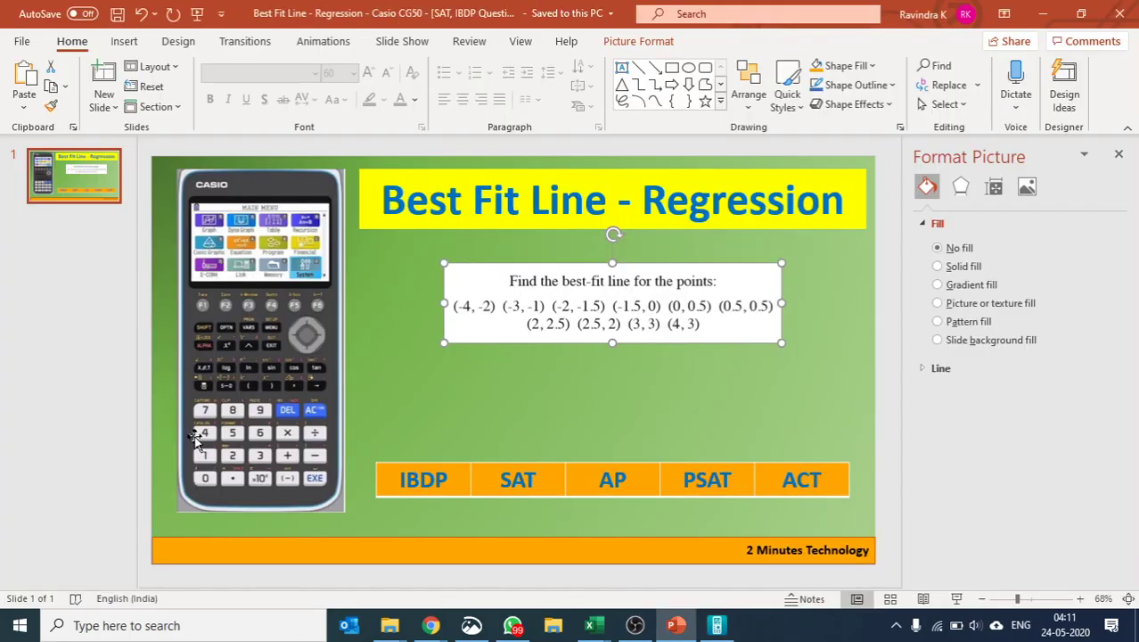
pyautogui.hotkey('alt', 'Tab')
pyautogui.write('-3')
pyautogui.press('Return')
pyautogui.hotkey('alt', 'Tab')
pyautogui.hotkey('alt', 'Tab')
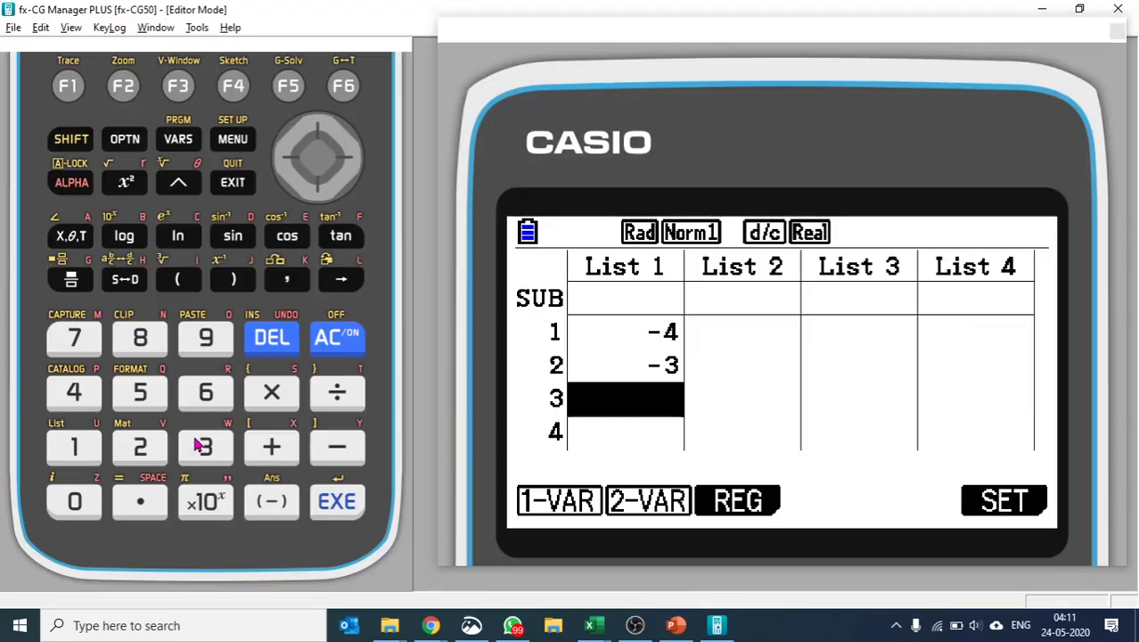
pyautogui.write('-2')
pyautogui.press('Return')
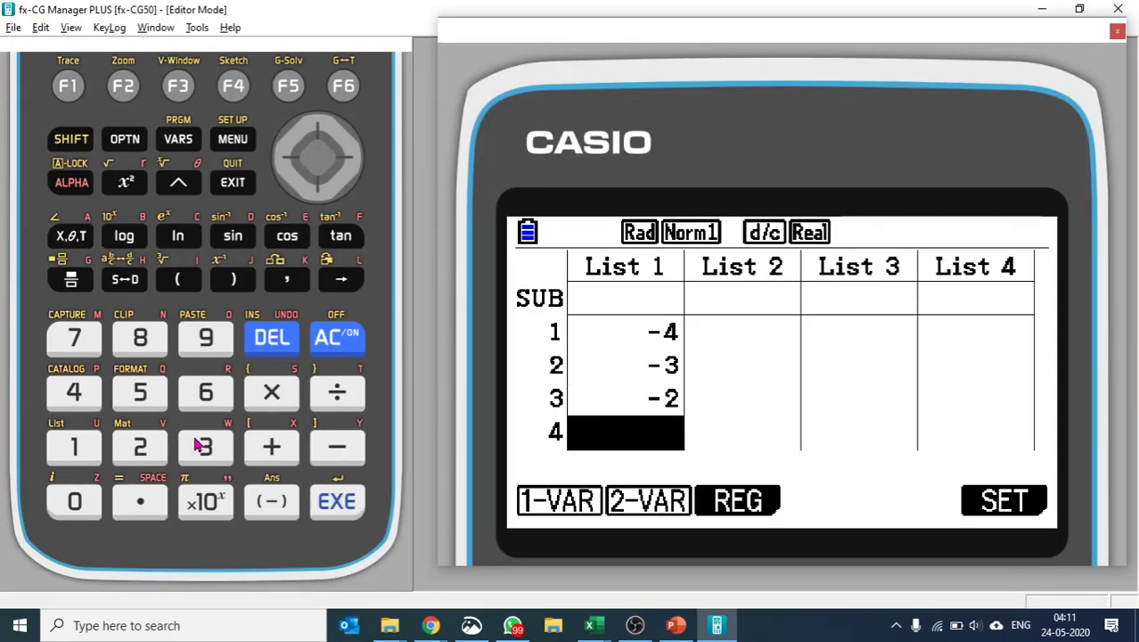
pyautogui.write('-1.5')
pyautogui.press('Return')
# Step: Add the x-values 0, 0.5 and 2 to List 1
pyautogui.hotkey('alt', 'Tab')
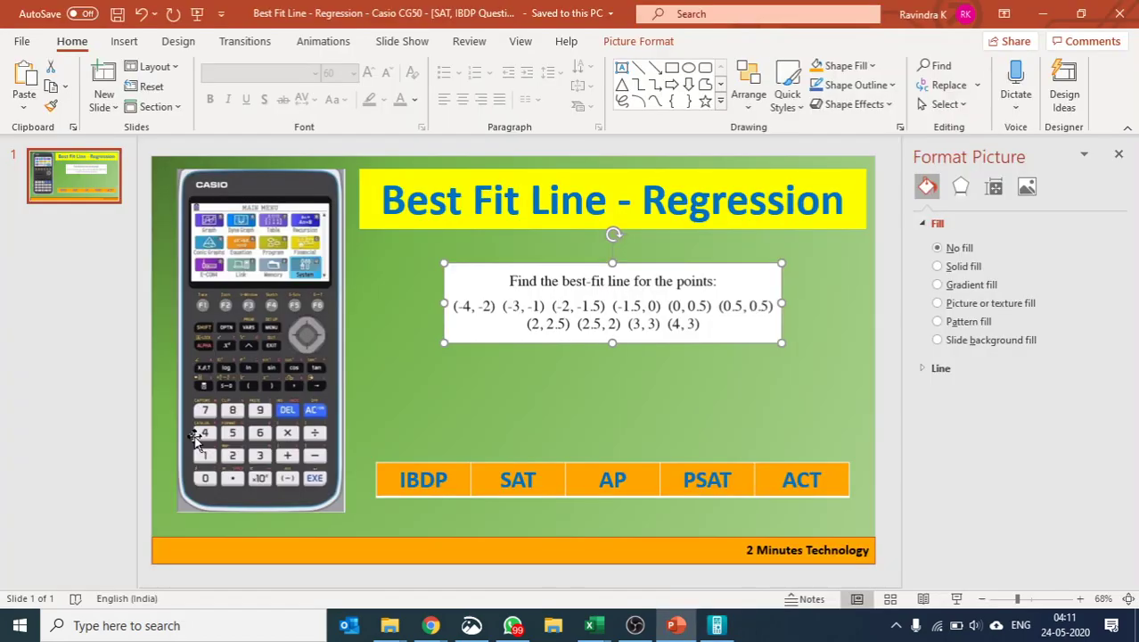
pyautogui.hotkey('alt', 'Tab')
pyautogui.write('0')
pyautogui.press('Return')
pyautogui.write('0.')
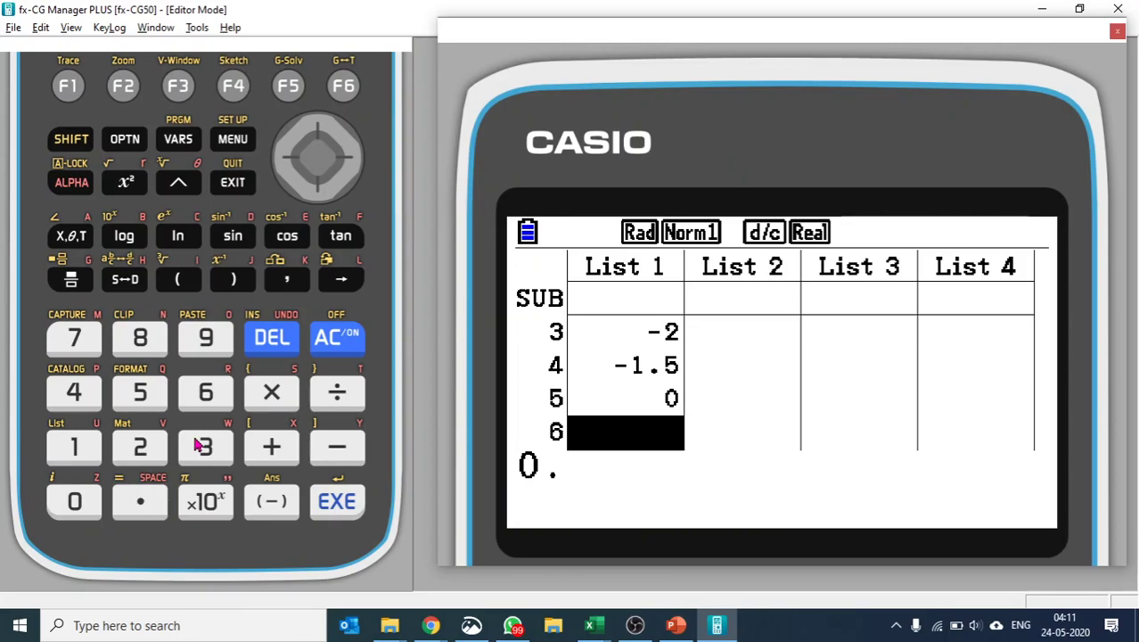
pyautogui.write('5')
pyautogui.press('Return')
pyautogui.hotkey('alt', 'Tab')
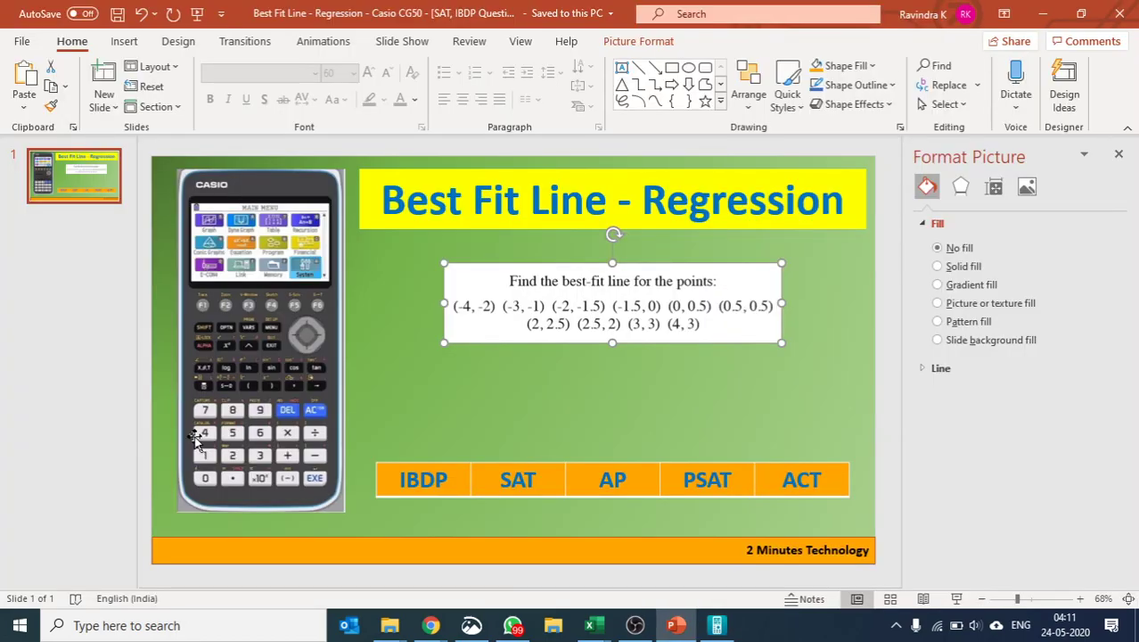
pyautogui.hotkey('alt', 'Tab')
pyautogui.write('2')
pyautogui.press('Return')
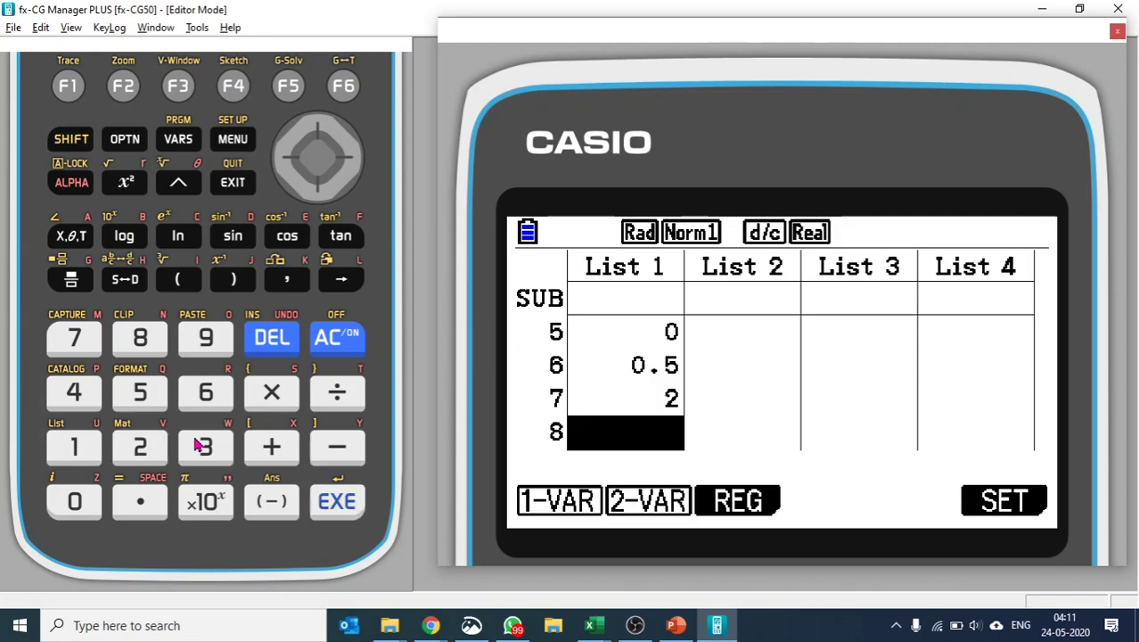
# Step: Correct the mistyped 2,5 to 2.5 and finish List 1 with 3 and 4
pyautogui.write('2,5')
pyautogui.press('Return')
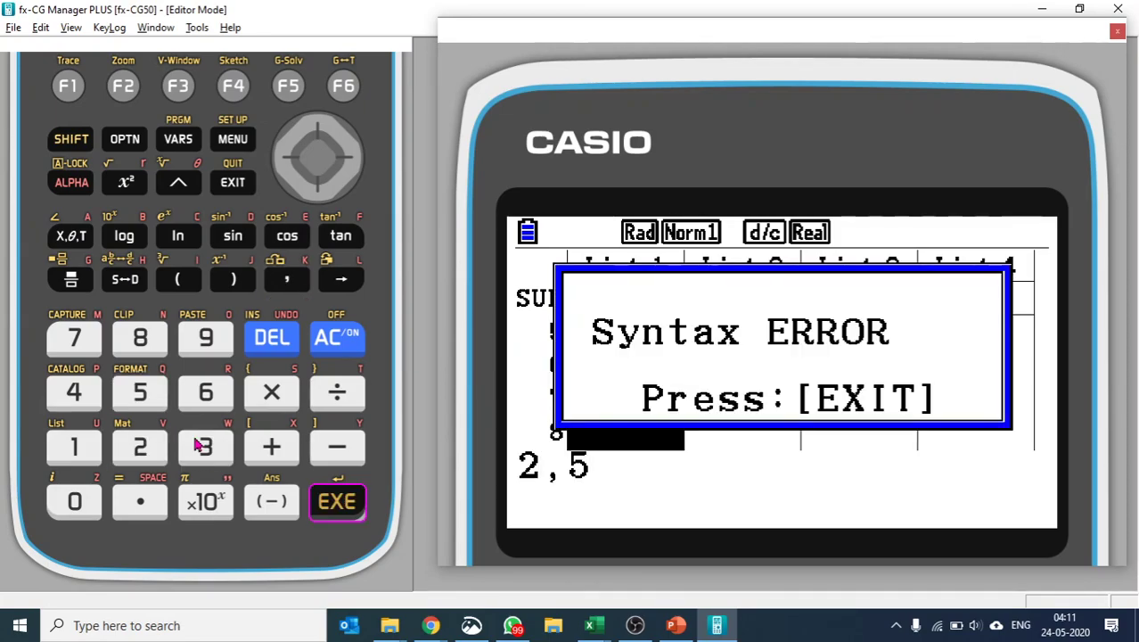
pyautogui.press('Escape')
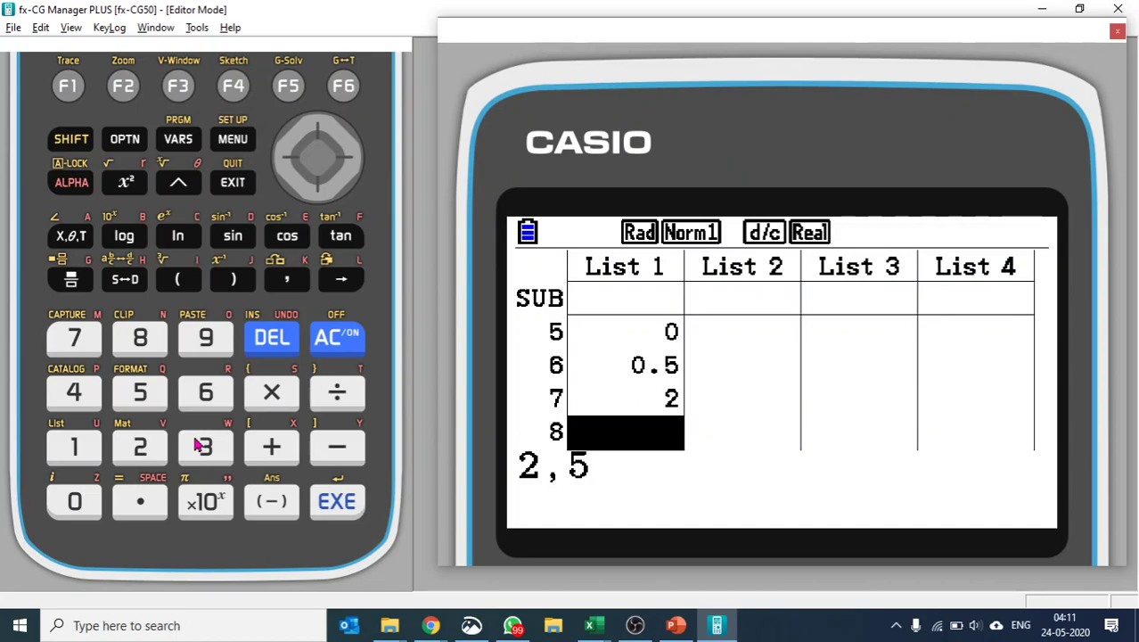
pyautogui.press('BackSpace')
pyautogui.press('BackSpace')
pyautogui.press('Delete')
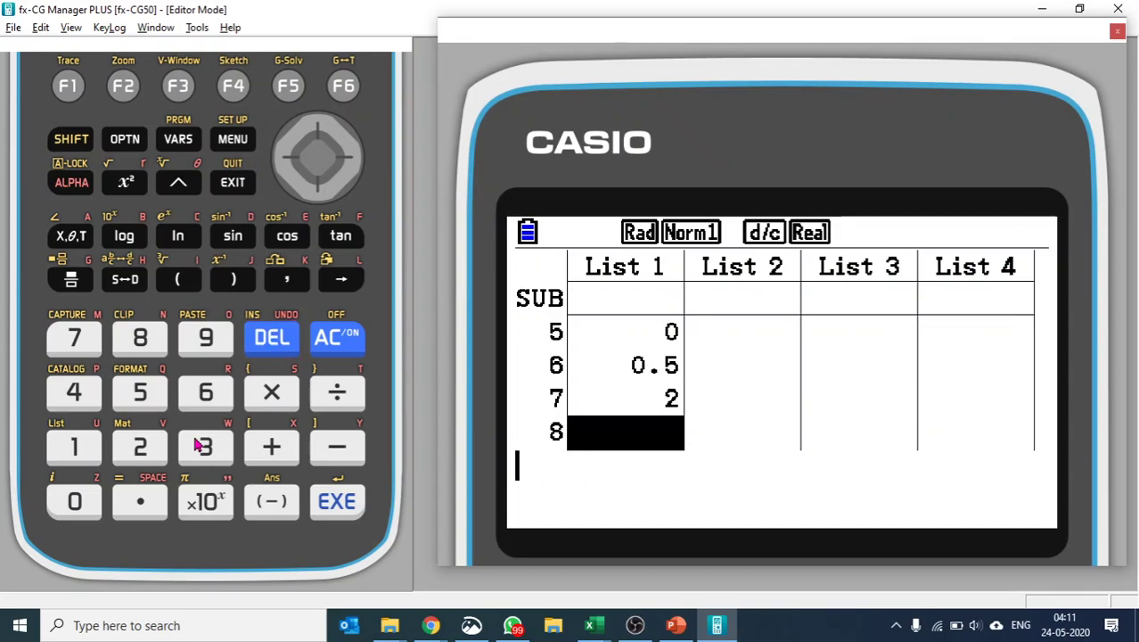
pyautogui.write('2.5')
pyautogui.press('Return')
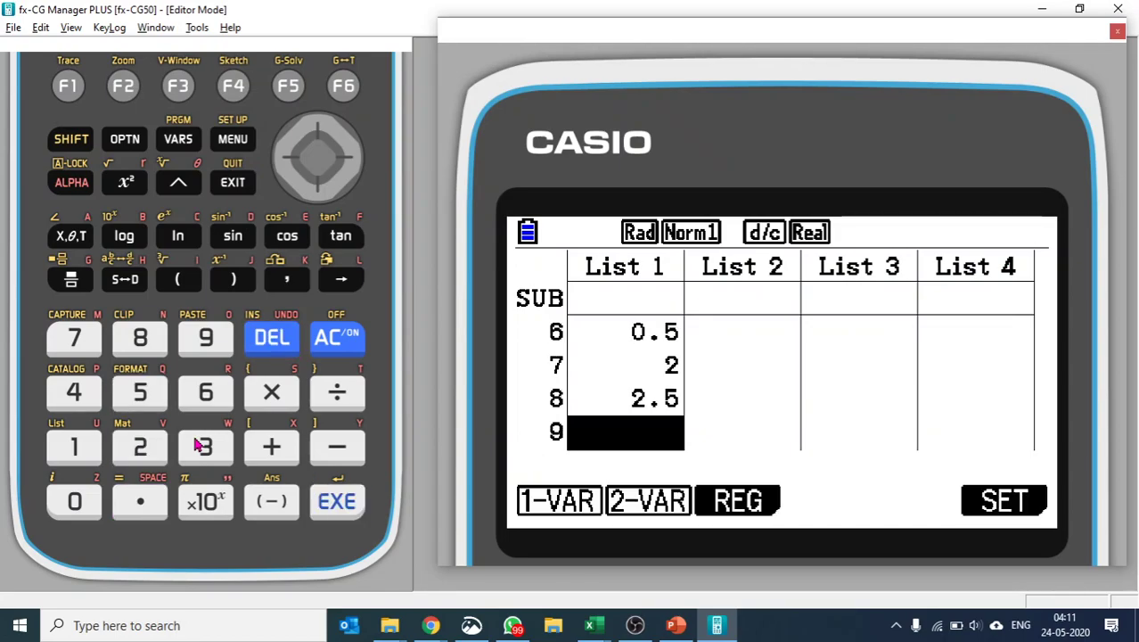
pyautogui.write('3')
pyautogui.press('Return')
pyautogui.write('4')
pyautogui.press('Return')
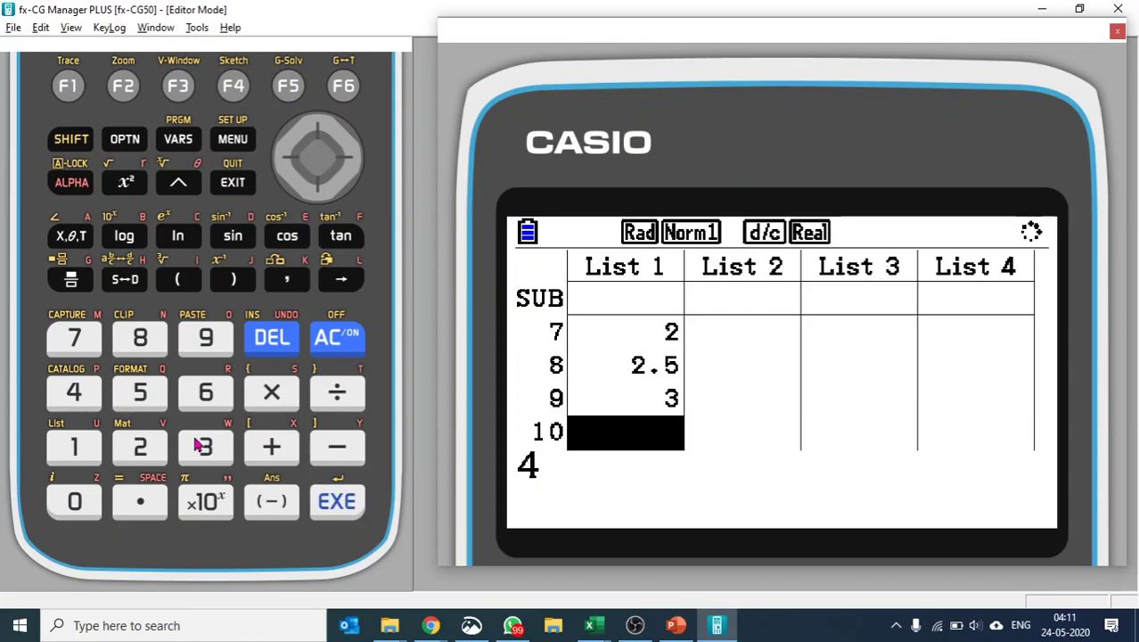
pyautogui.press('Right')
pyautogui.press('Up')
pyautogui.press('Up')
# Step: Enter the first List 2 y-values: −2, −1, −1.5 and 0
pyautogui.press('Down')
pyautogui.press('Down')
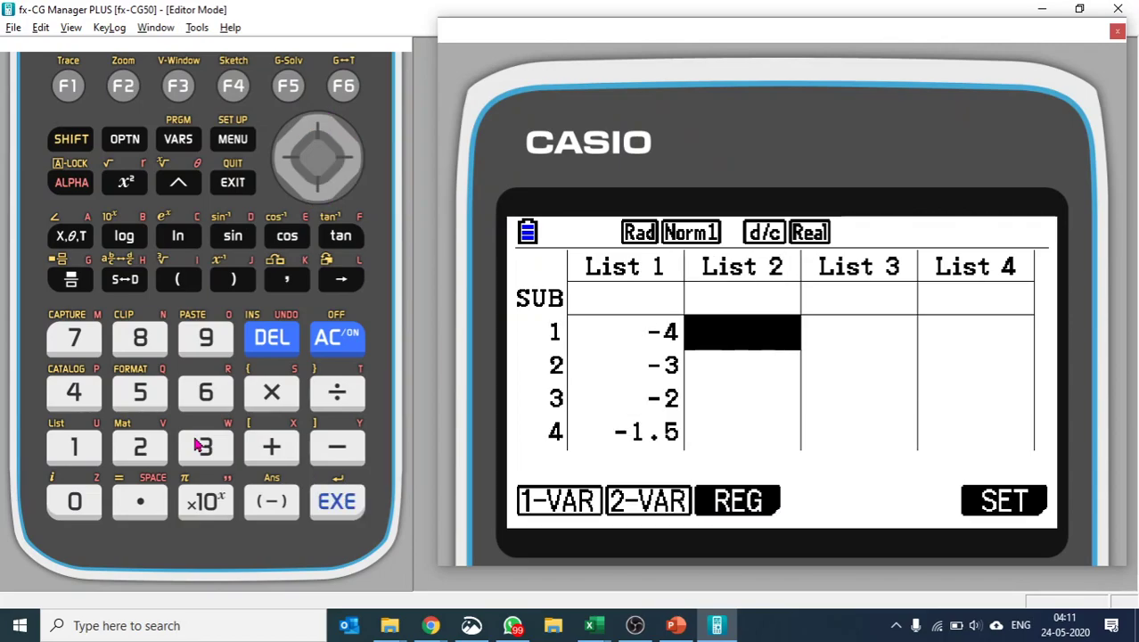
pyautogui.hotkey('alt', 'Tab')
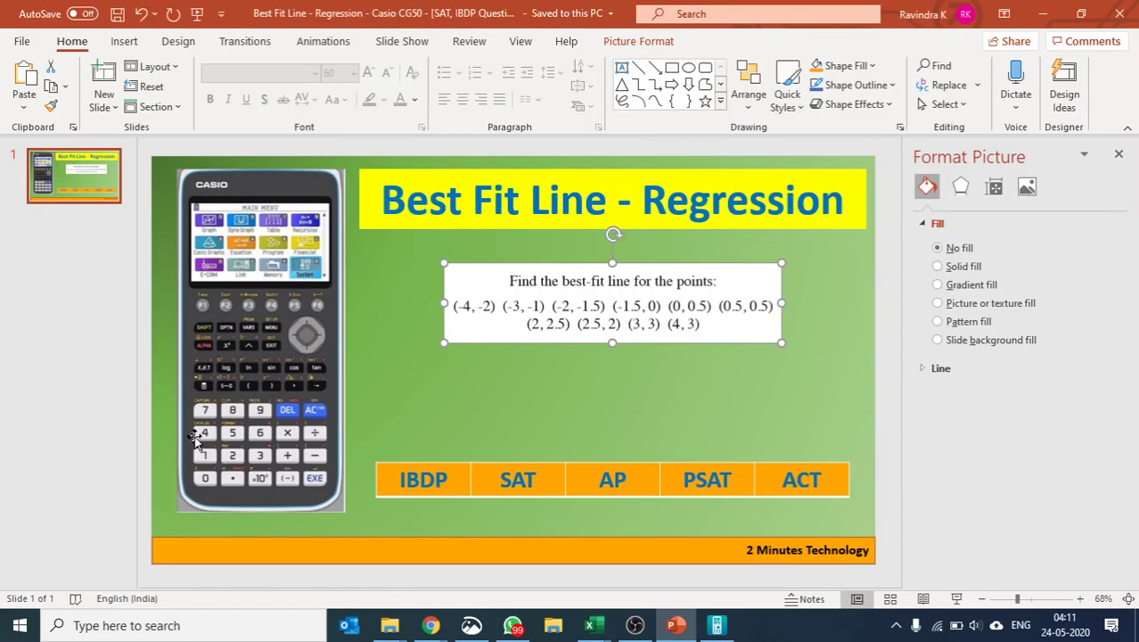
pyautogui.hotkey('alt', 'Tab')
pyautogui.write('-2')
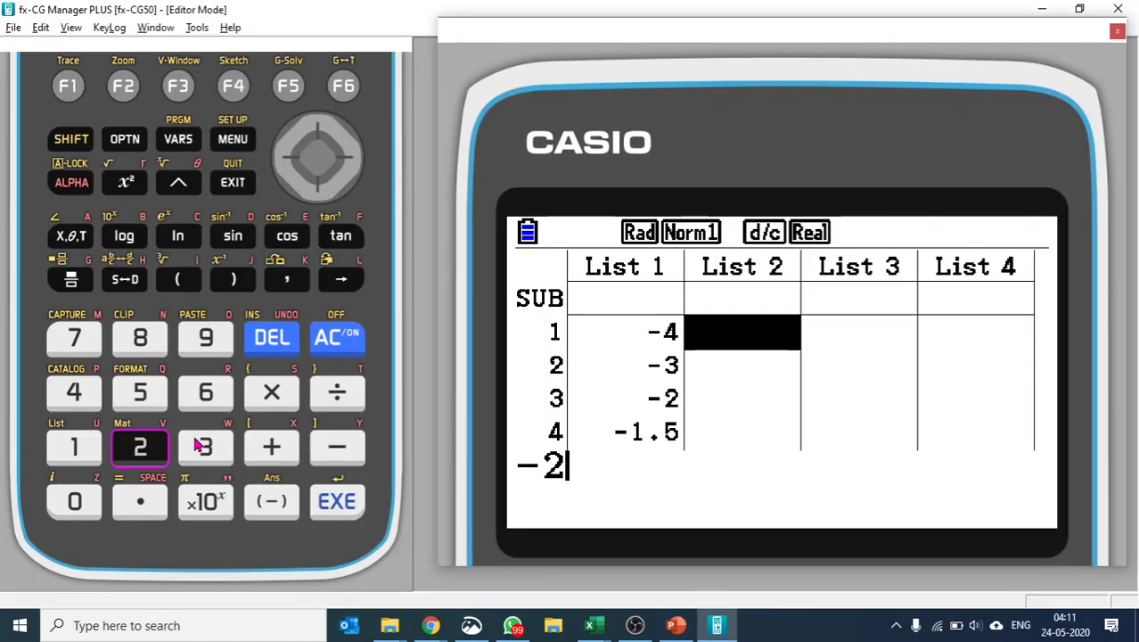
pyautogui.press('Return')
pyautogui.write('-1')
pyautogui.press('Return')
pyautogui.hotkey('alt', 'Tab')
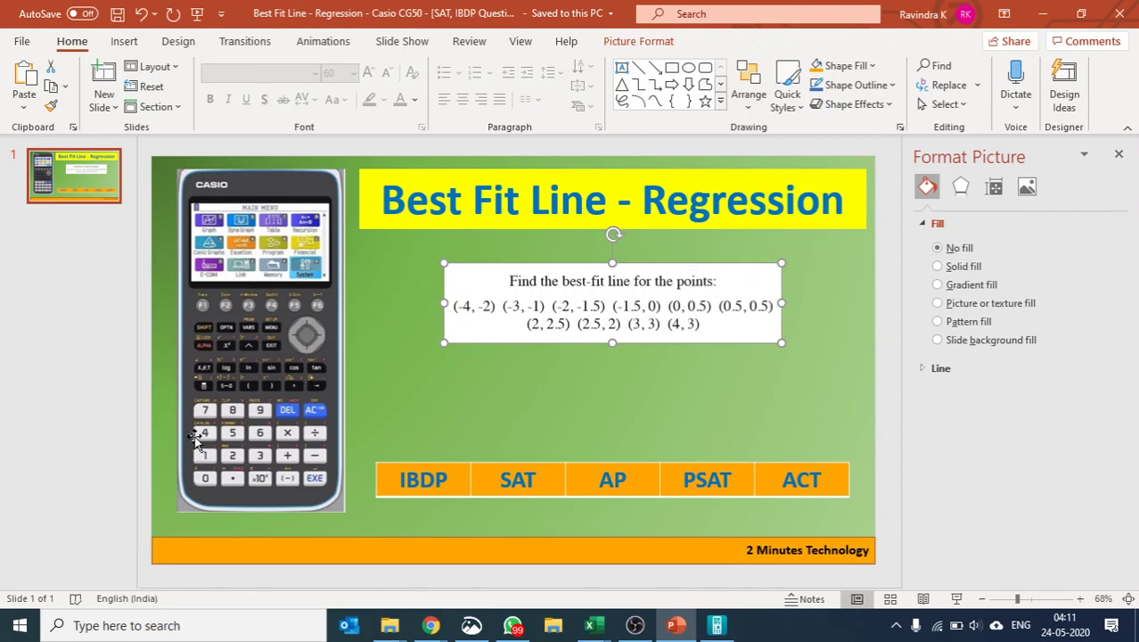
pyautogui.hotkey('alt', 'Tab')
pyautogui.write('-1.5')
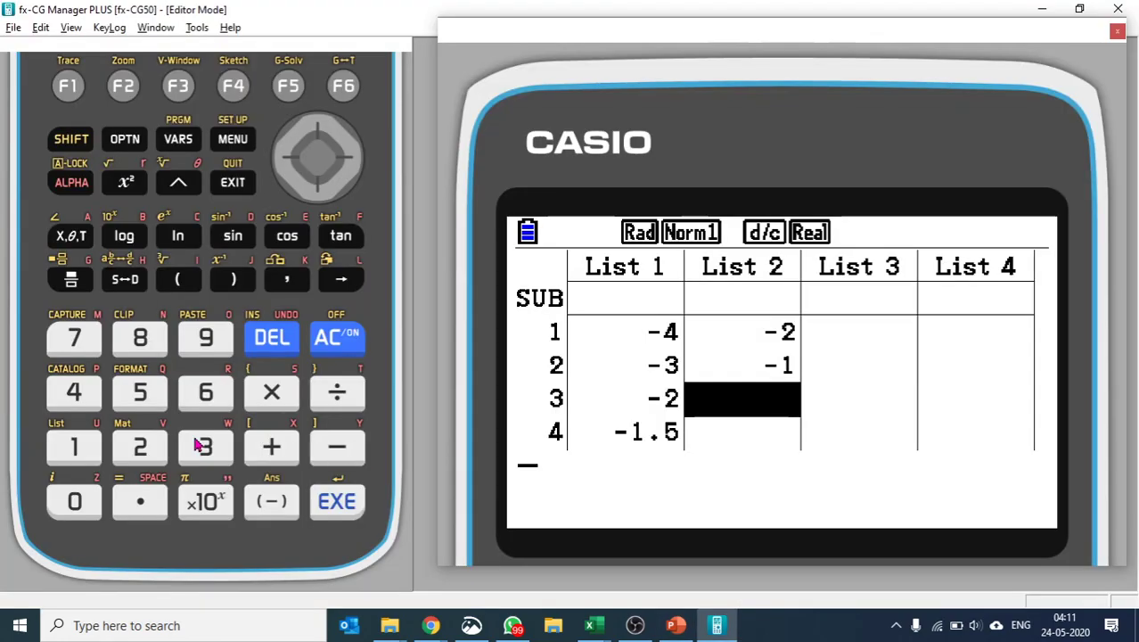
pyautogui.press('Return')
pyautogui.write('0')
pyautogui.press('Return')
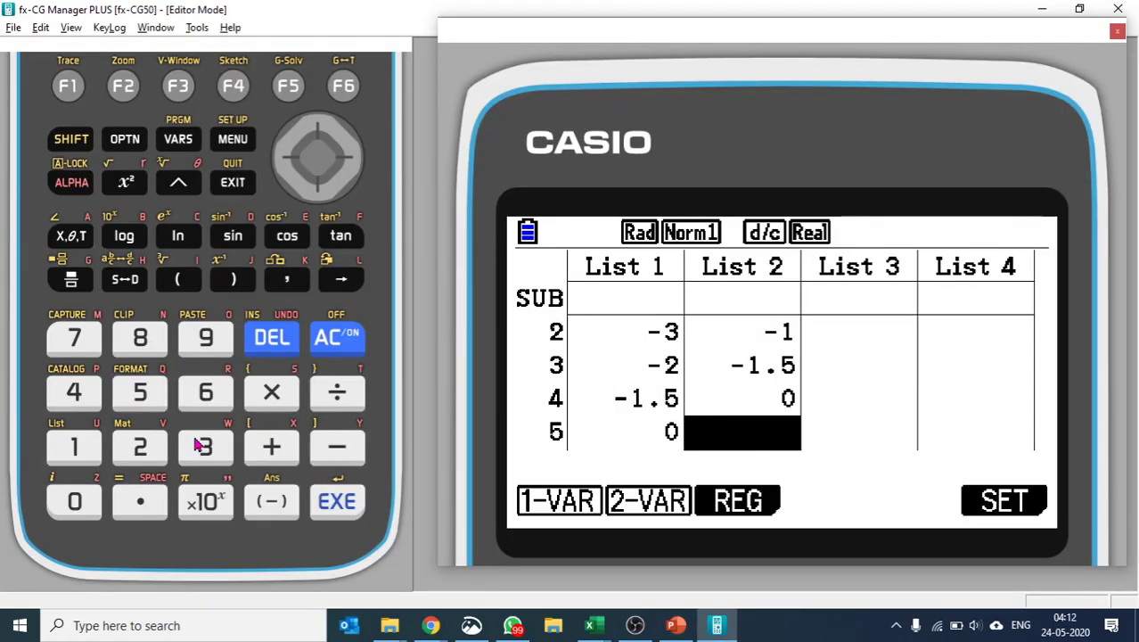
# Step: Add the y-values 0.5, 0.5, 2.5 and 2 to List 2
pyautogui.hotkey('alt', 'Tab')
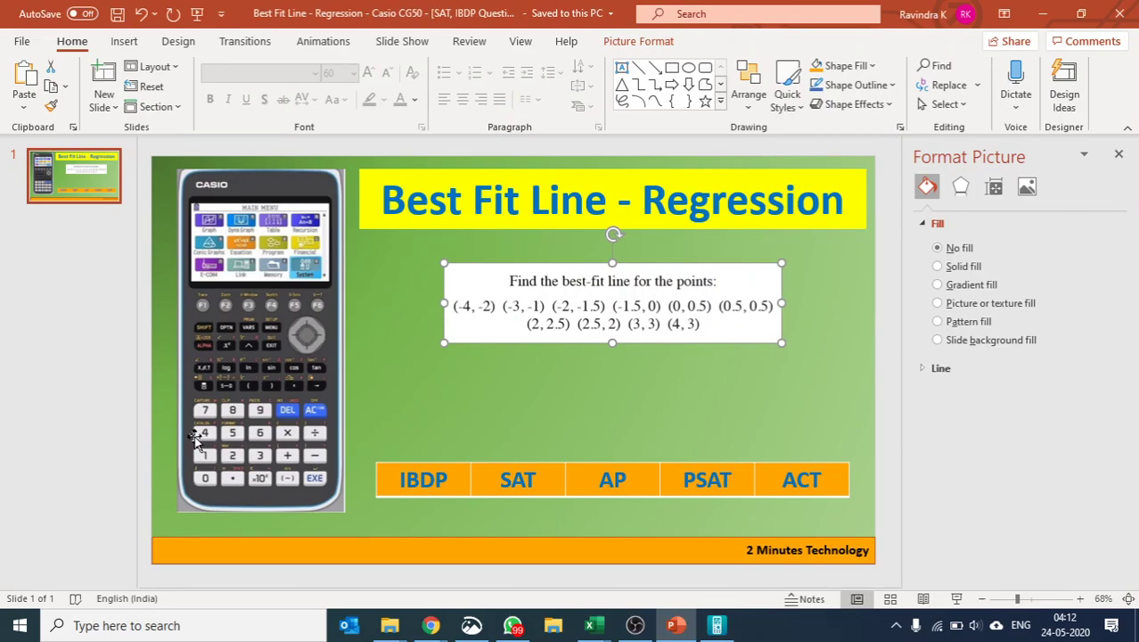
pyautogui.hotkey('alt', 'Tab')
pyautogui.write('0.5')
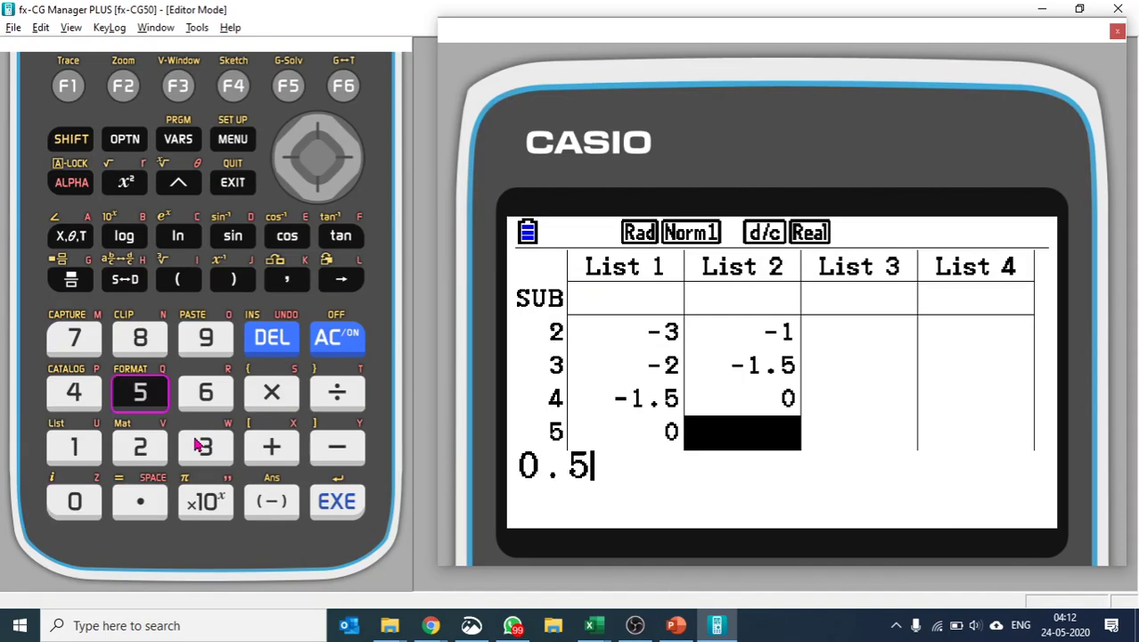
pyautogui.press('Return')
pyautogui.write('0.5')
pyautogui.press('Return')
pyautogui.hotkey('alt', 'Tab')
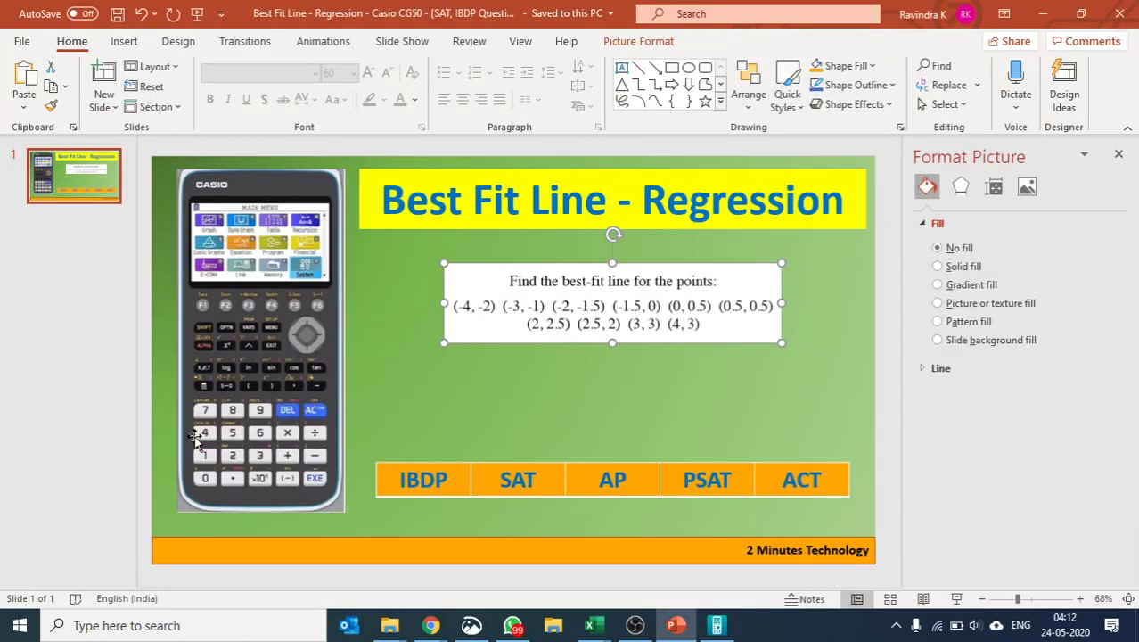
pyautogui.hotkey('alt', 'Tab')
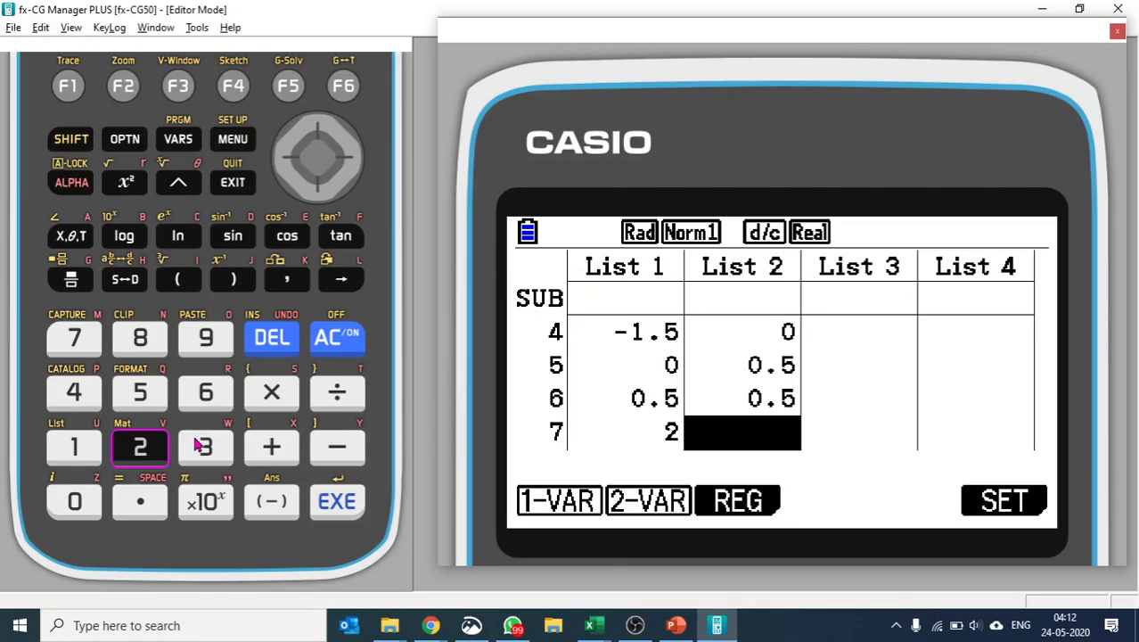
pyautogui.write('2.5')
pyautogui.press('Return')
pyautogui.write('2')
pyautogui.press('Return')
# Step: Finish List 2 with 3 and 3, then move back up the list
pyautogui.hotkey('alt', 'Tab')
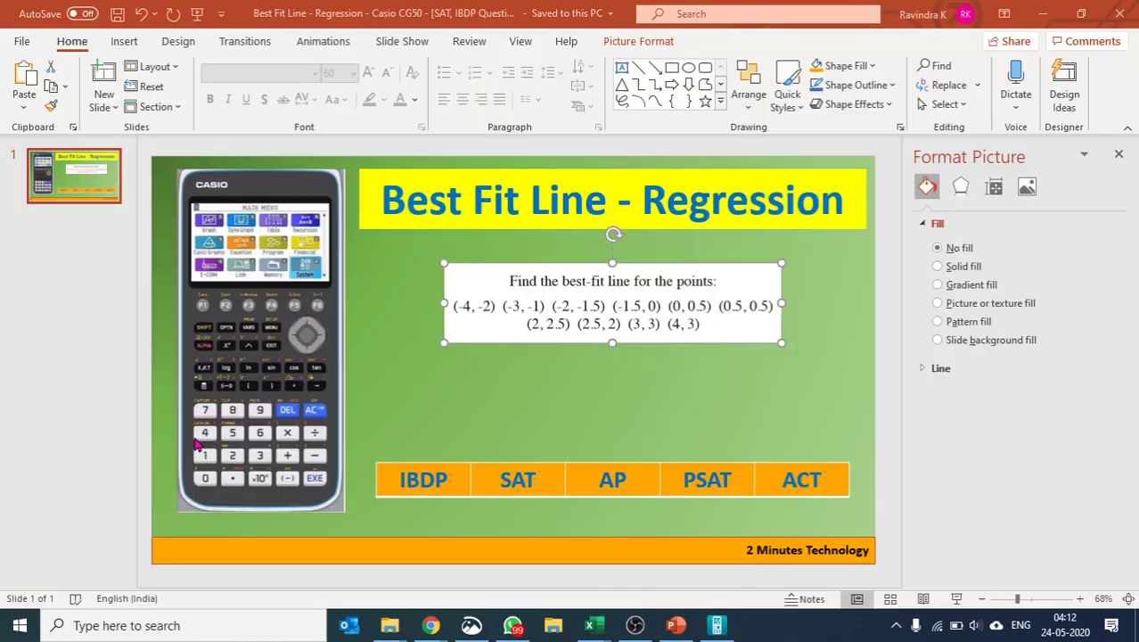
pyautogui.hotkey('alt', 'Tab')
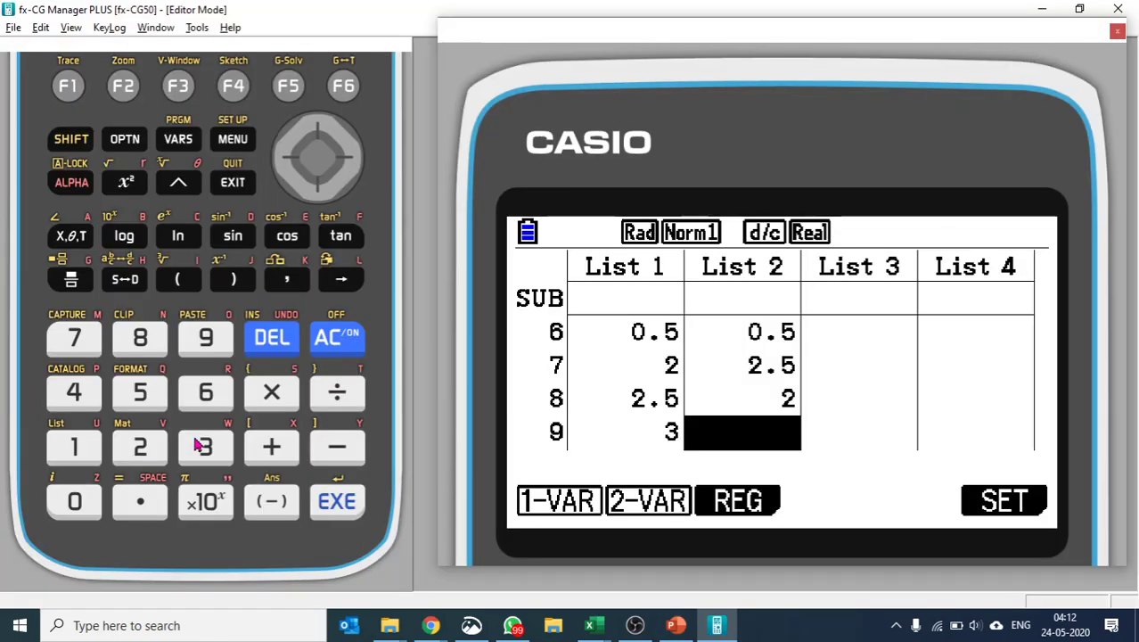
pyautogui.write('3')
pyautogui.press('Return')
pyautogui.write('3')
pyautogui.press('Return')
pyautogui.press('Up')
pyautogui.press('Up')
pyautogui.press('Up')
pyautogui.press('Up')
pyautogui.press('Up')
pyautogui.press('Up')
pyautogui.press('Up')
pyautogui.press('Up')
pyautogui.press('Up')
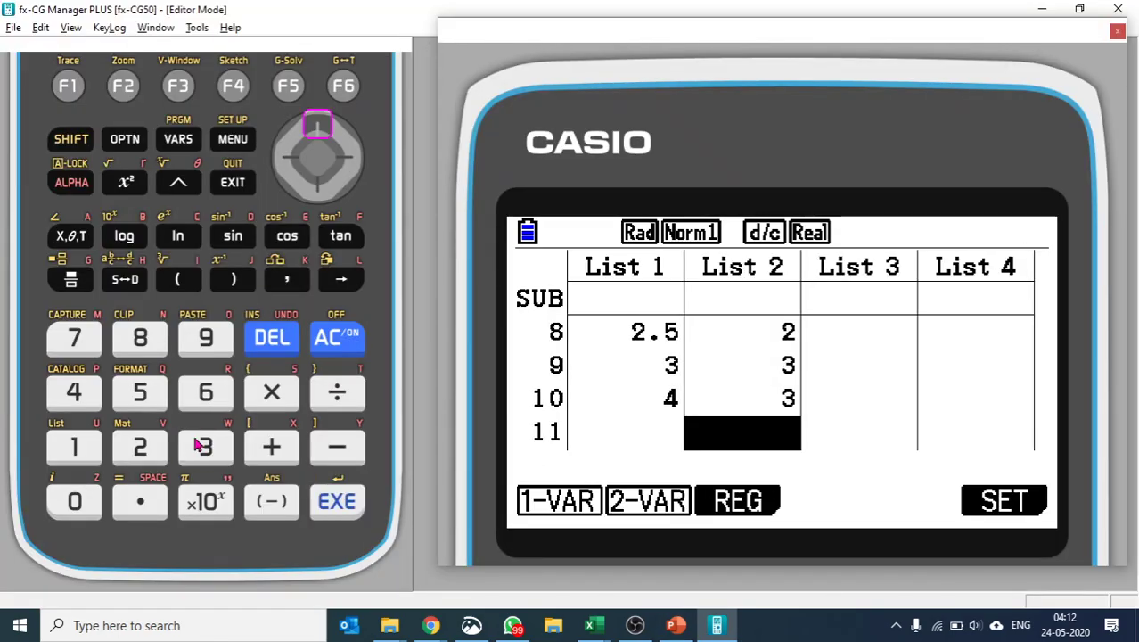
pyautogui.press('Up')
pyautogui.press('Up')
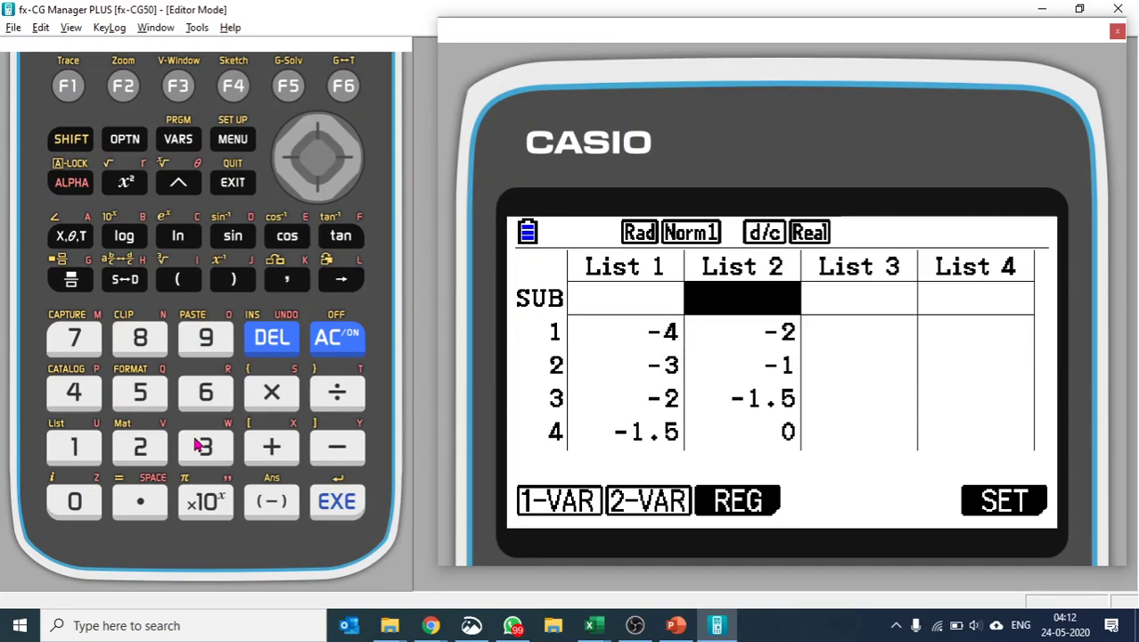
# Step: Run the ax+b linear regression: a = 0.66441187, b = 0.60033821, r² = 0.94427668
pyautogui.press('Up')
pyautogui.press('Down')
pyautogui.press('Down')
pyautogui.hotkey('alt', 'Tab')
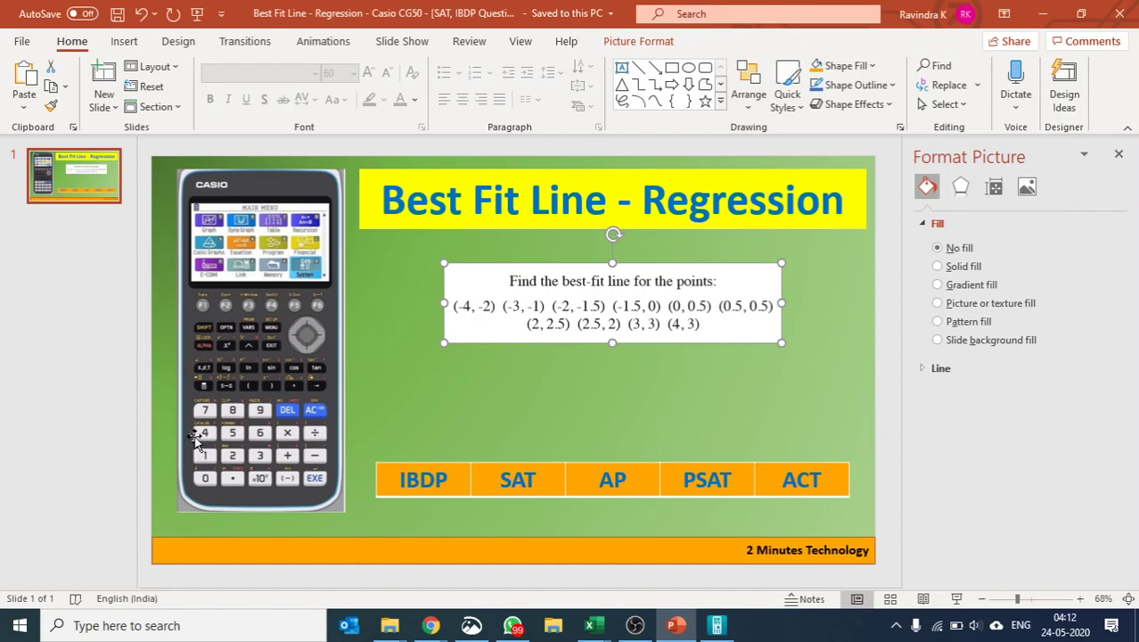
pyautogui.hotkey('alt', 'Tab')
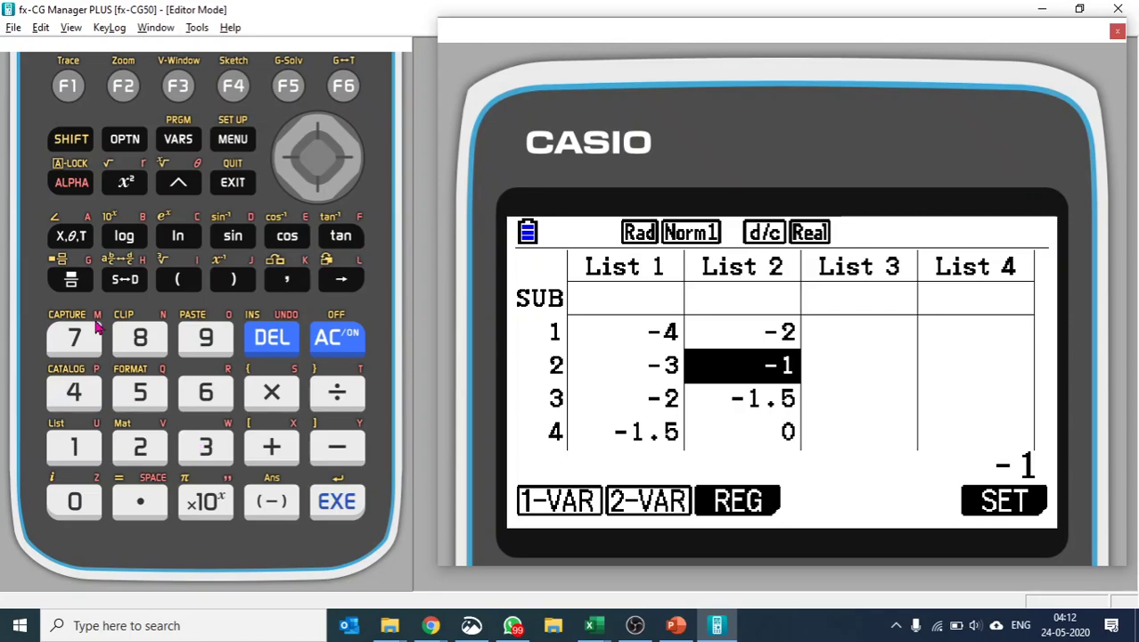
pyautogui.click(177, 87)
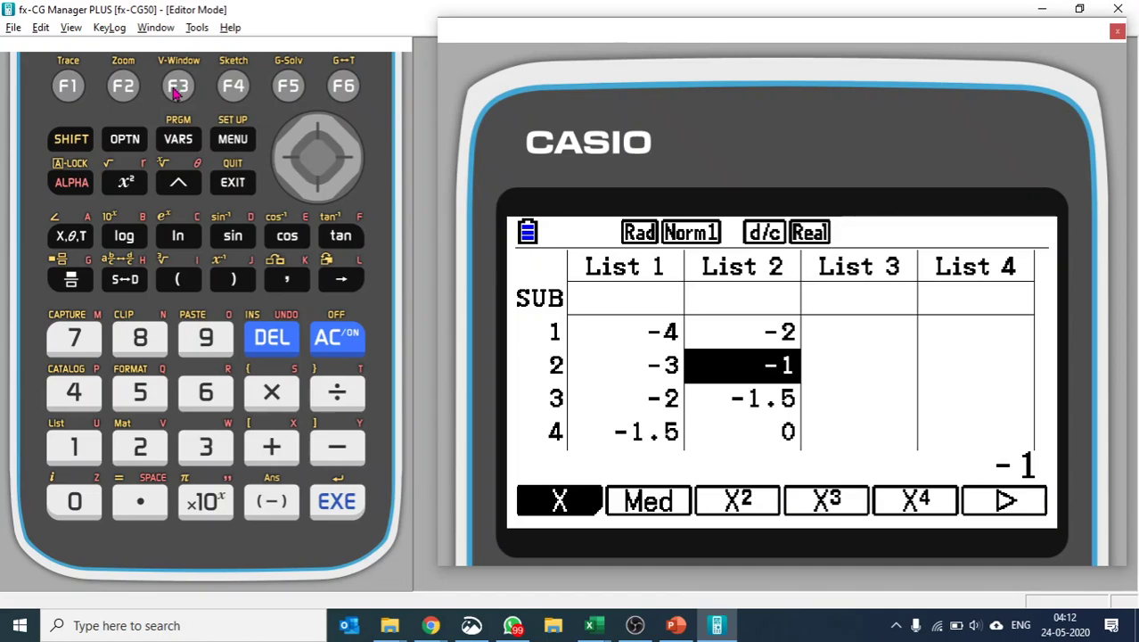
pyautogui.click(71, 87)
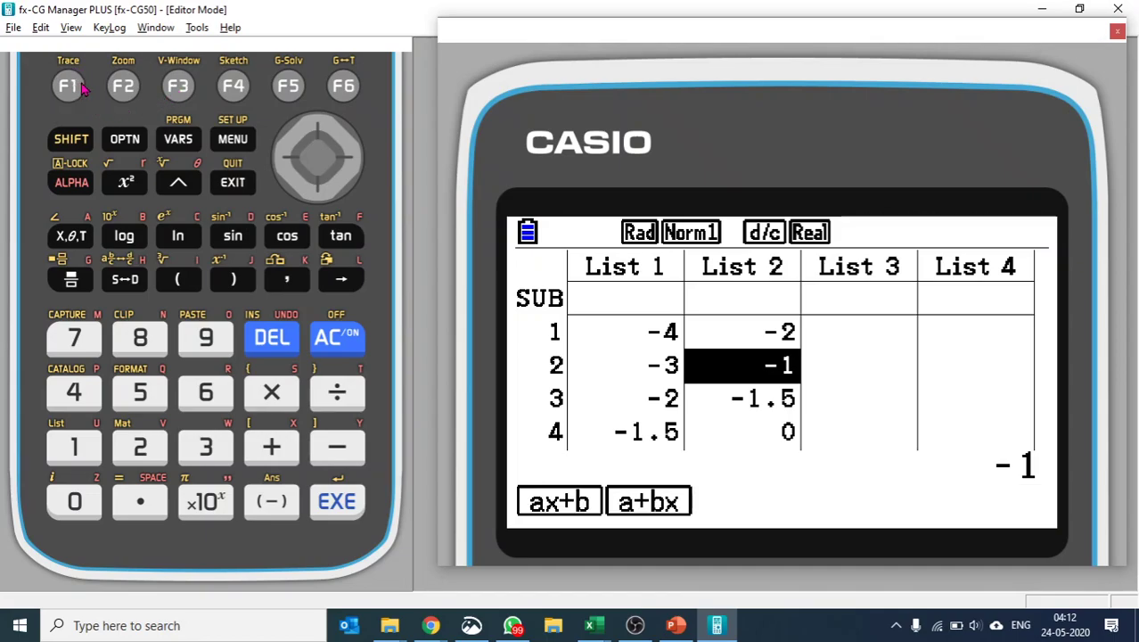
pyautogui.click(72, 87)
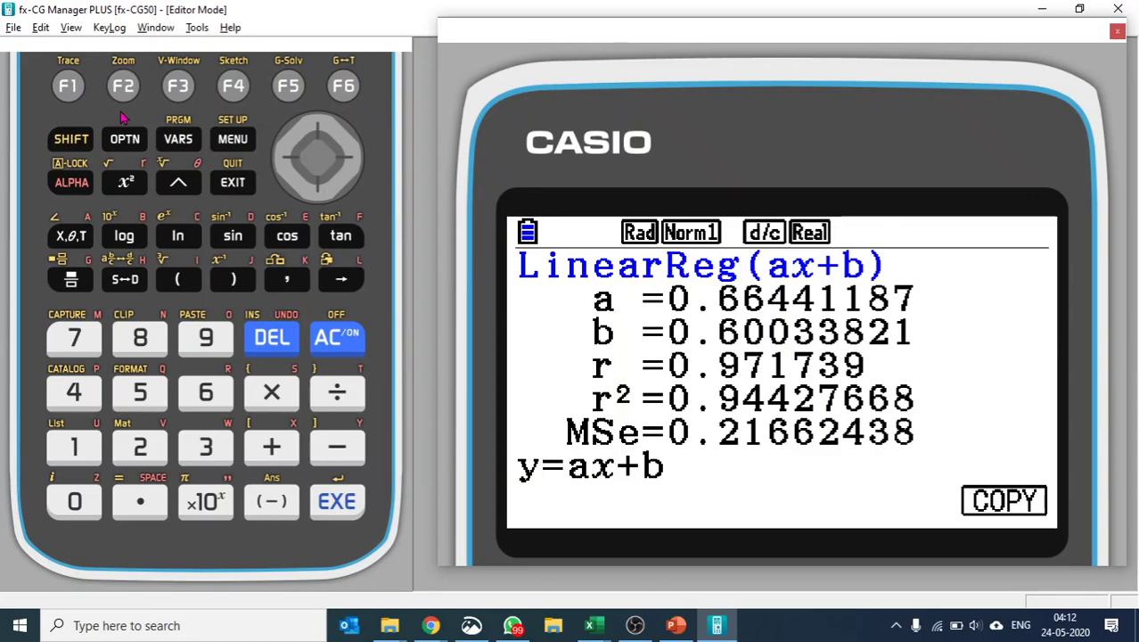
pyautogui.click(232, 181)
# Step: View the Med-Med and quadratic regression results for the lists
pyautogui.click(231, 181)
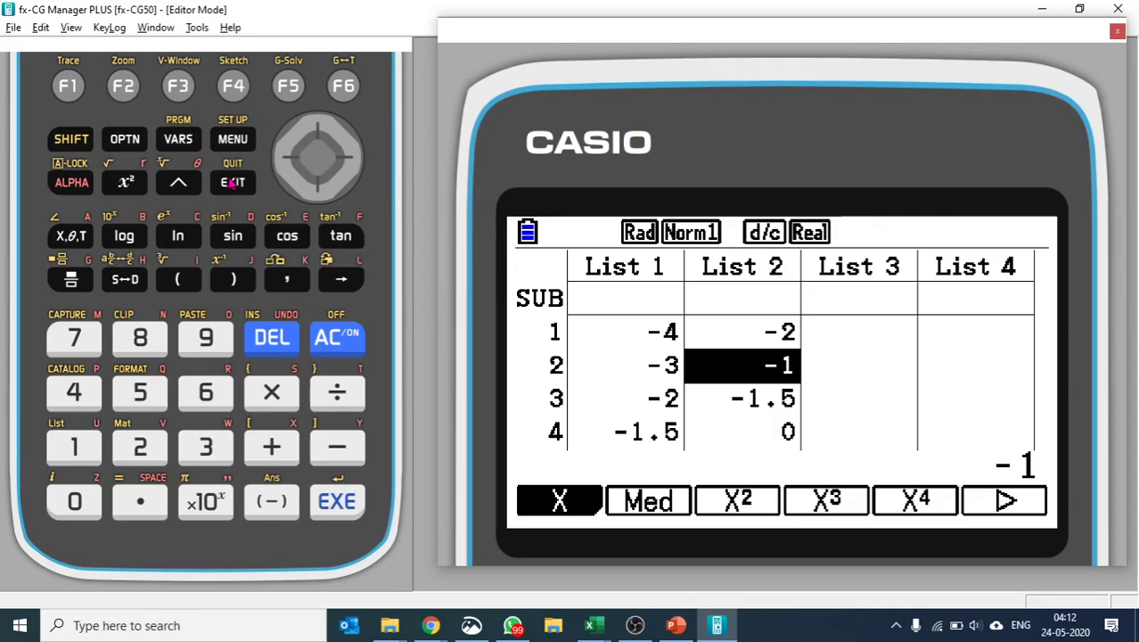
pyautogui.click(123, 87)
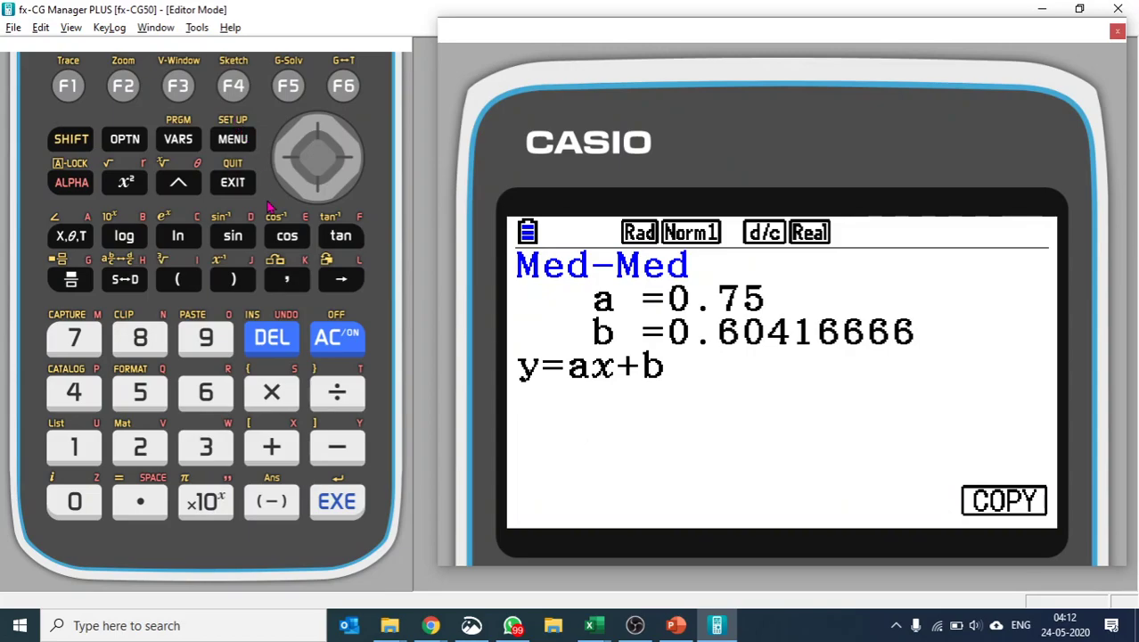
pyautogui.click(232, 182)
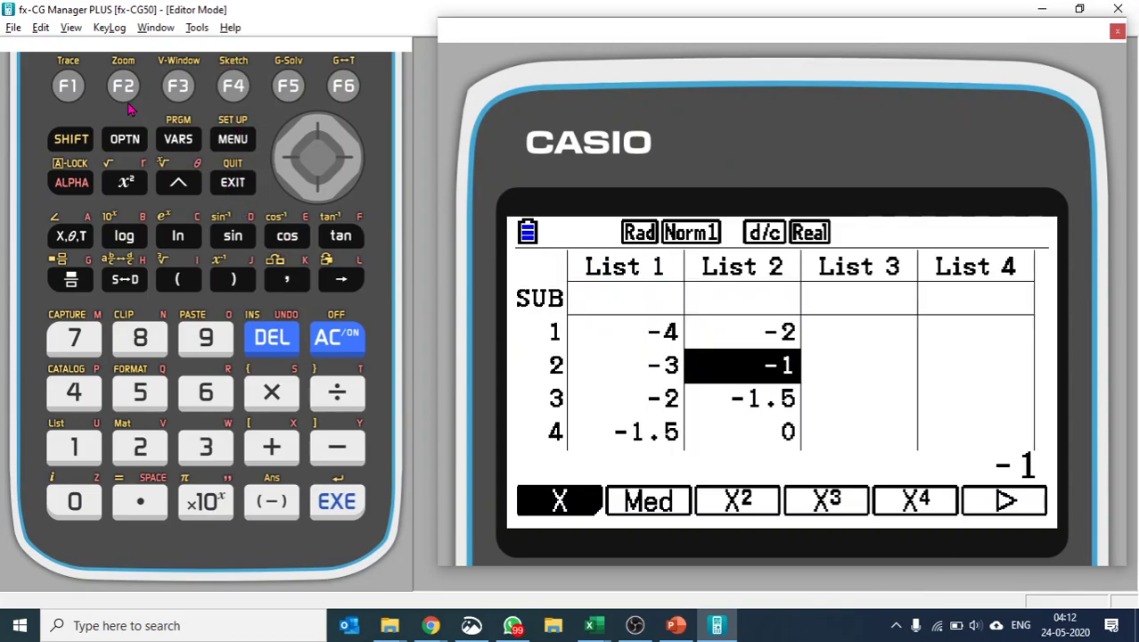
pyautogui.click(178, 86)
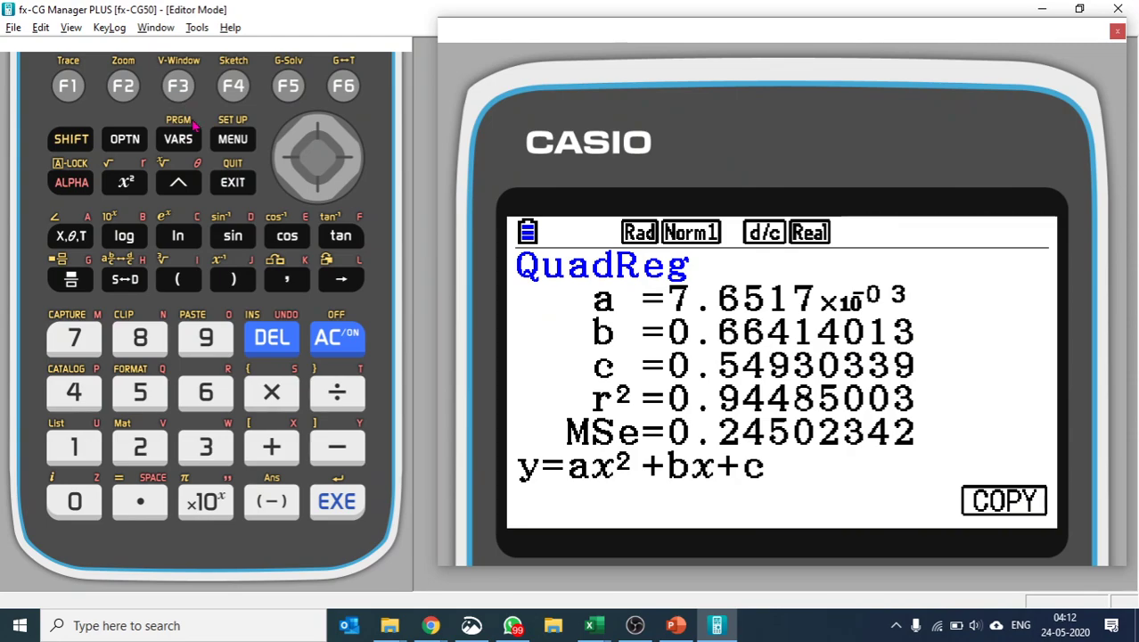
pyautogui.click(234, 182)
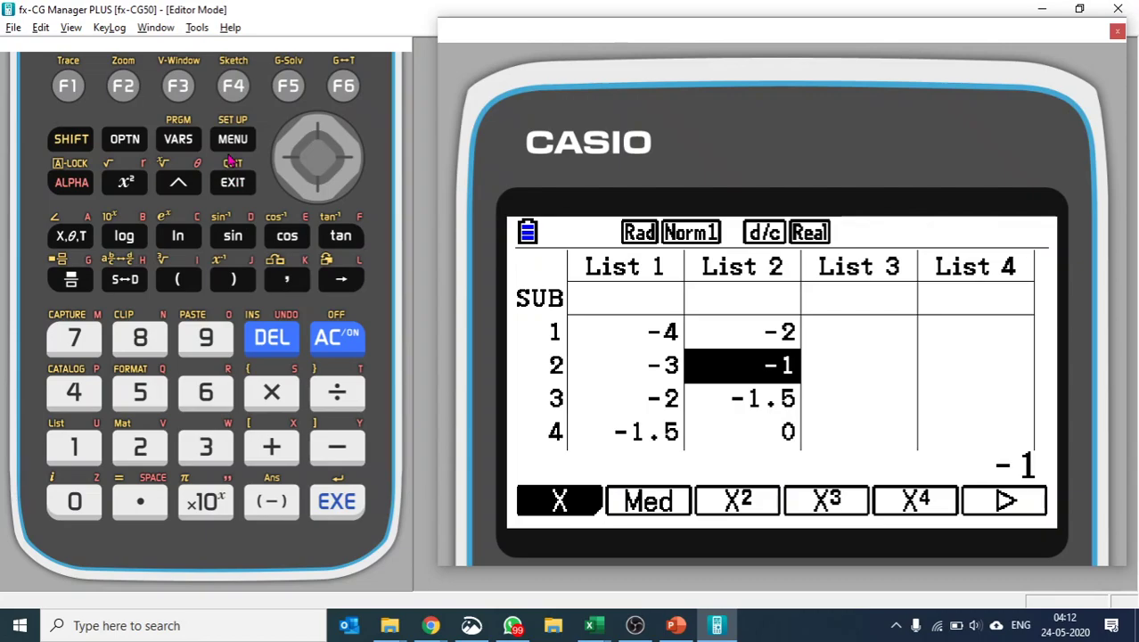
# Step: View the cubic and quartic regression results, ending on the quartic with r² = 0.95449776
pyautogui.click(232, 86)
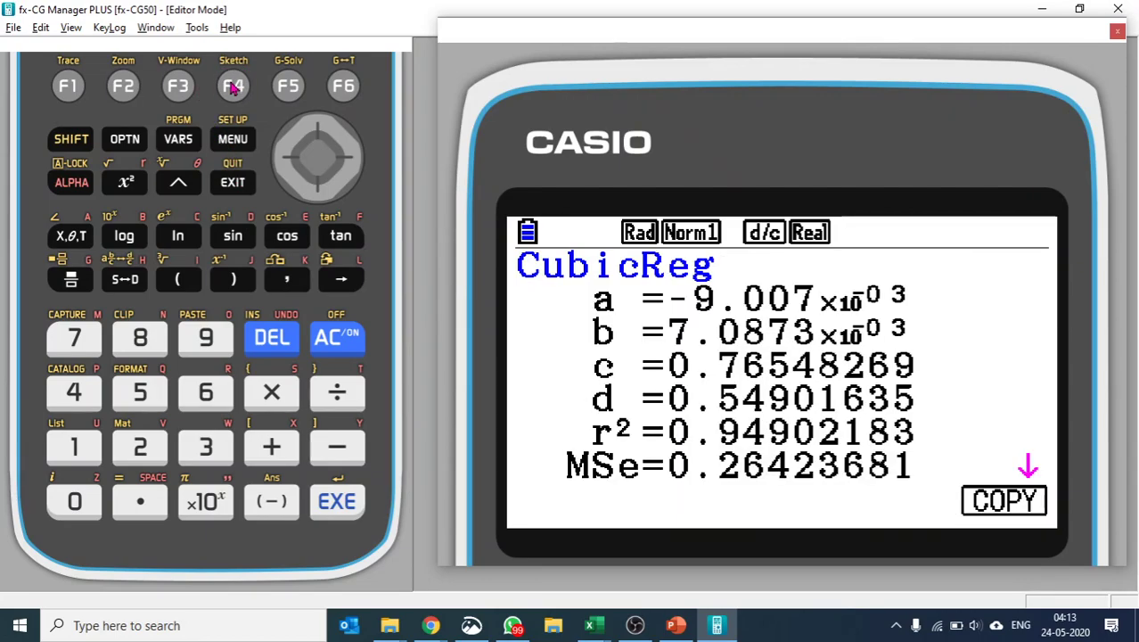
pyautogui.click(238, 183)
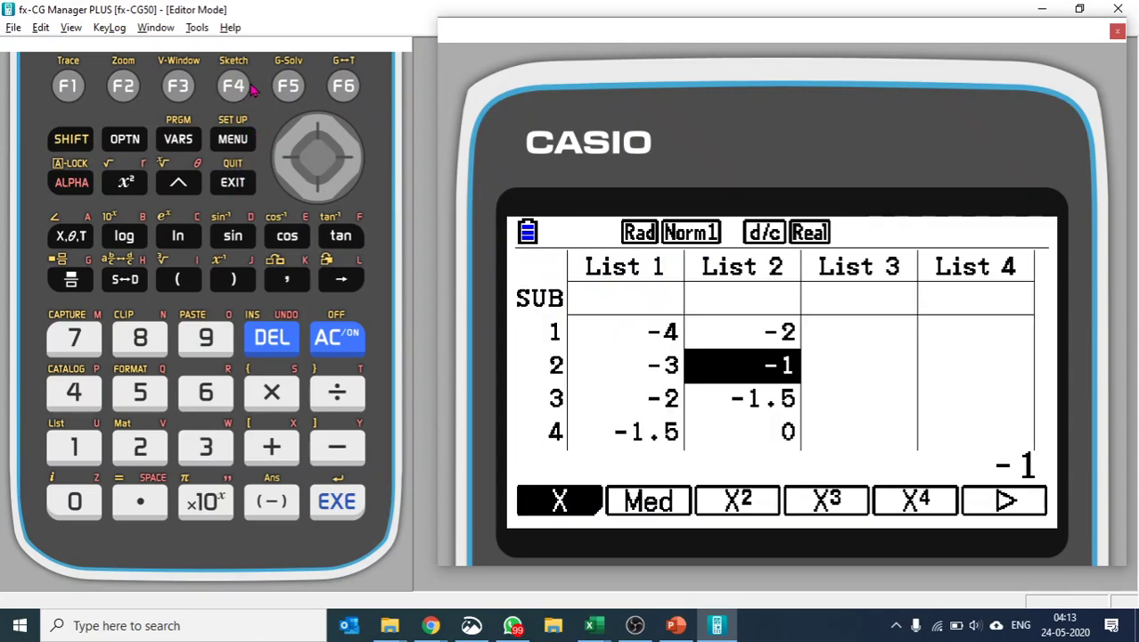
pyautogui.click(289, 88)
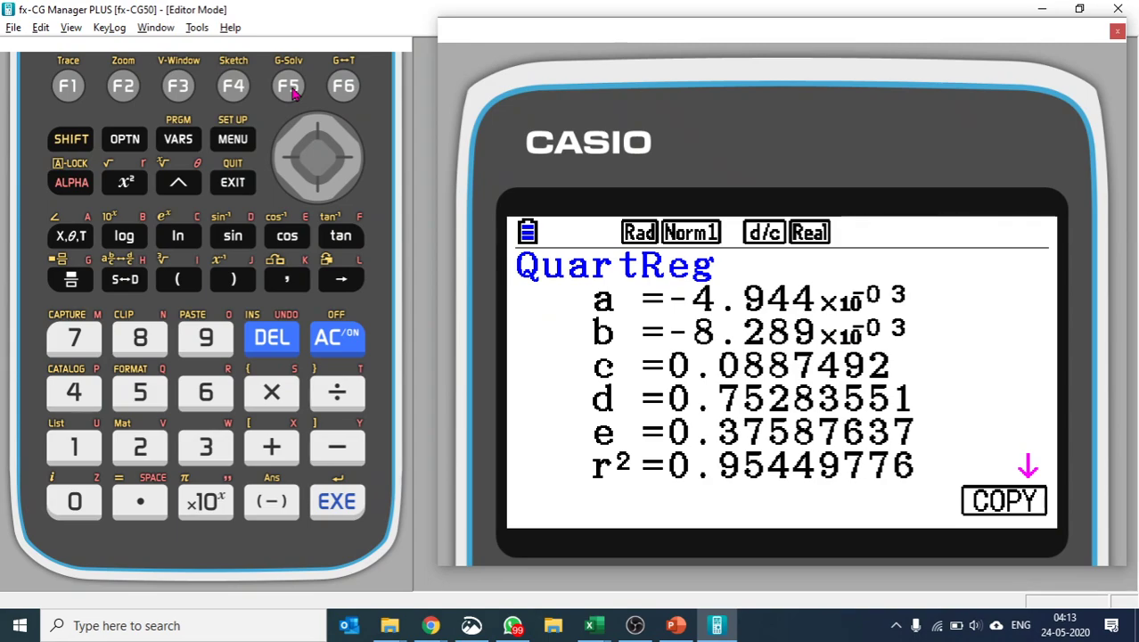
pyautogui.click(235, 184)
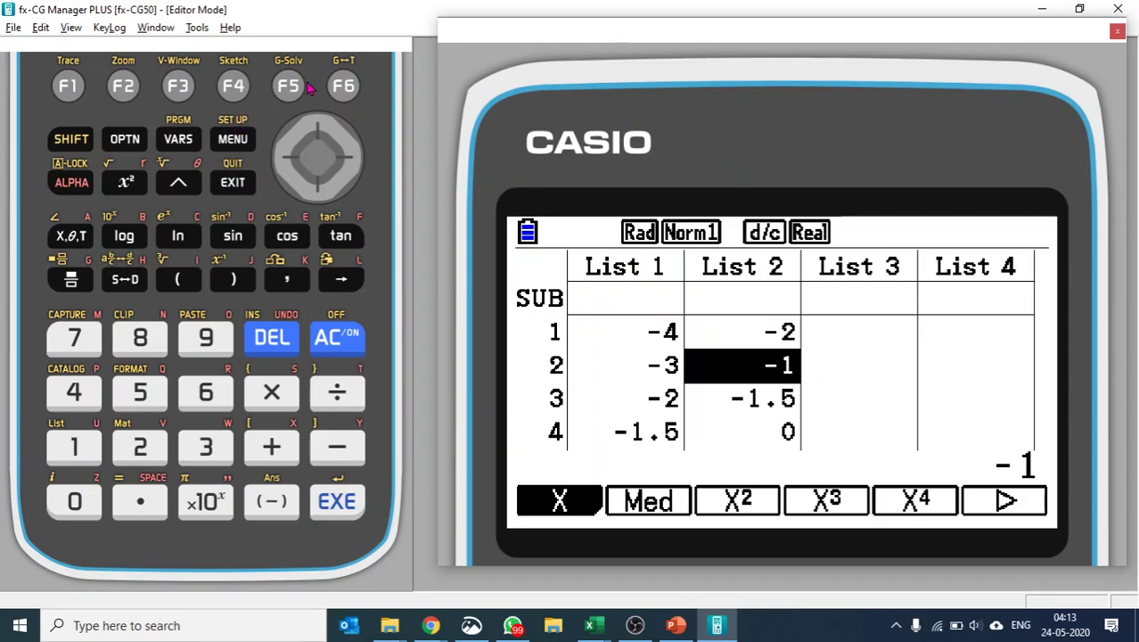
pyautogui.click(294, 89)
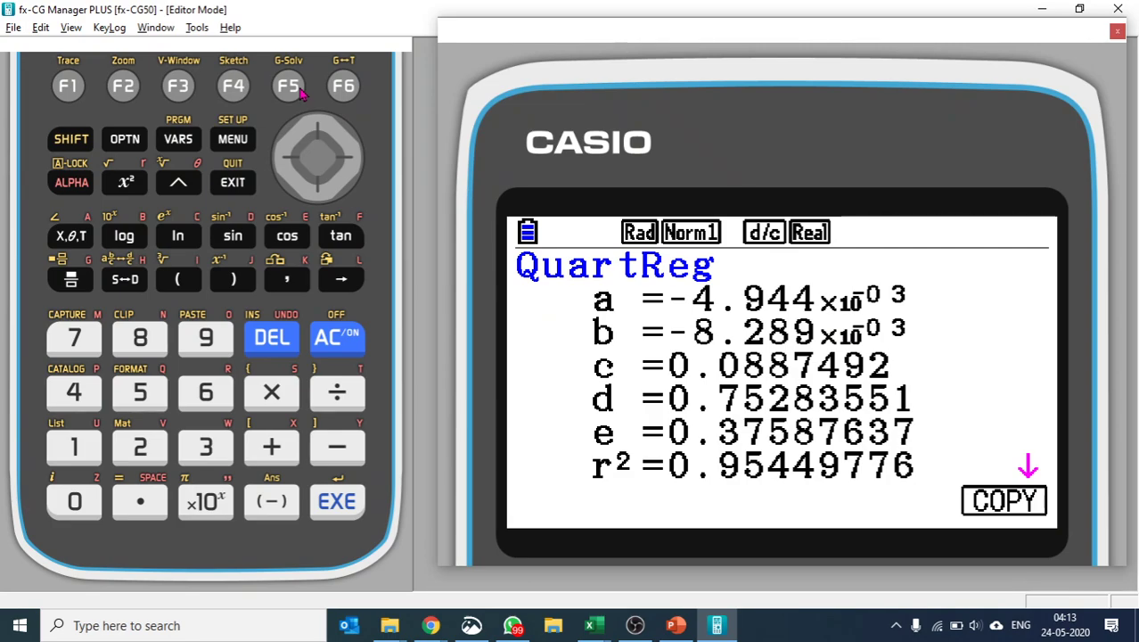
# Step: Copy the quartic regression into Y1, then select and draw Y1 in Graph mode
pyautogui.click(342, 89)
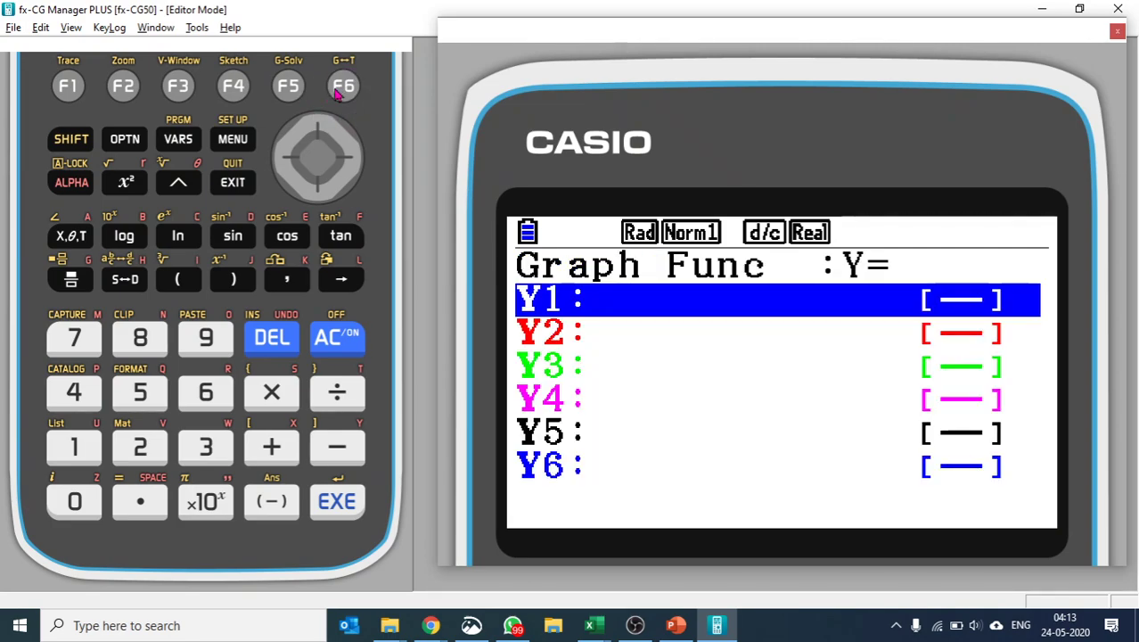
pyautogui.click(346, 503)
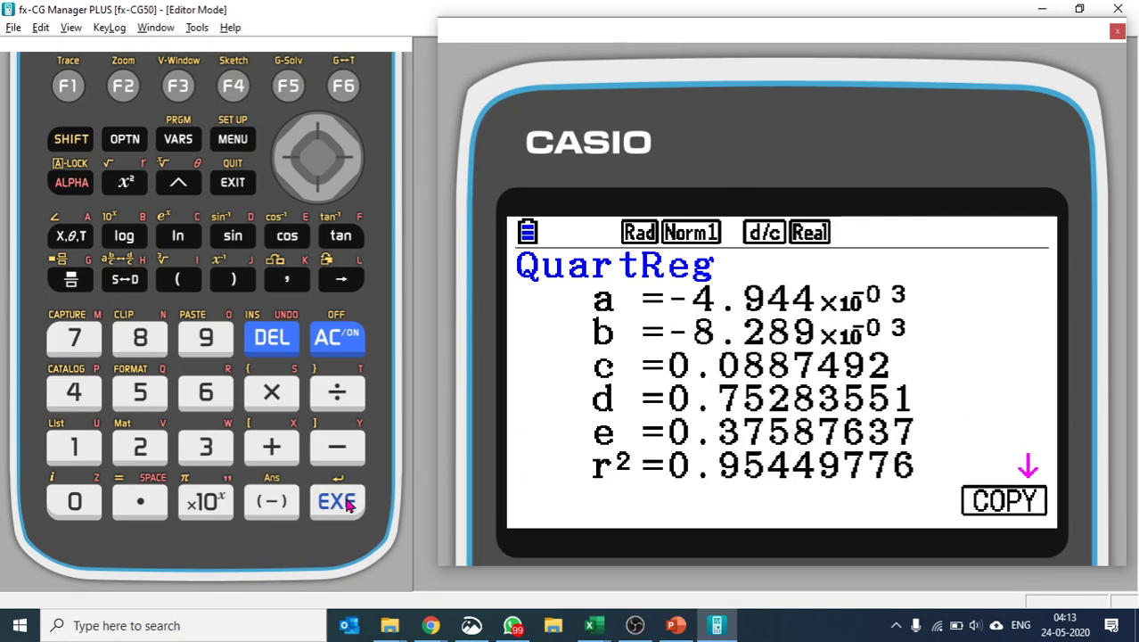
pyautogui.click(233, 142)
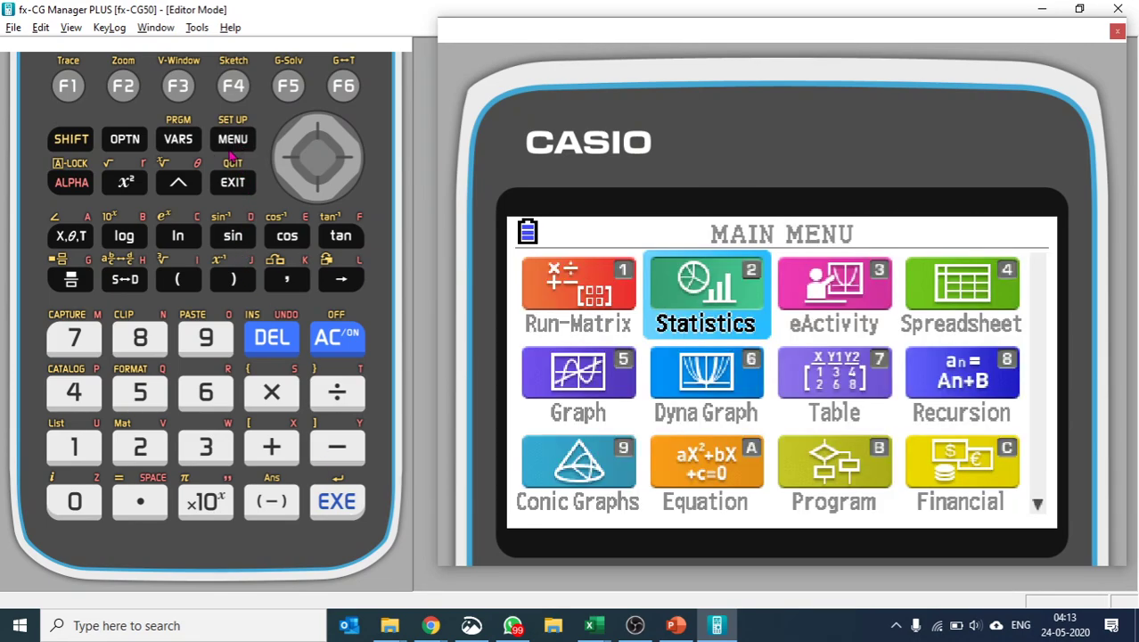
pyautogui.click(150, 397)
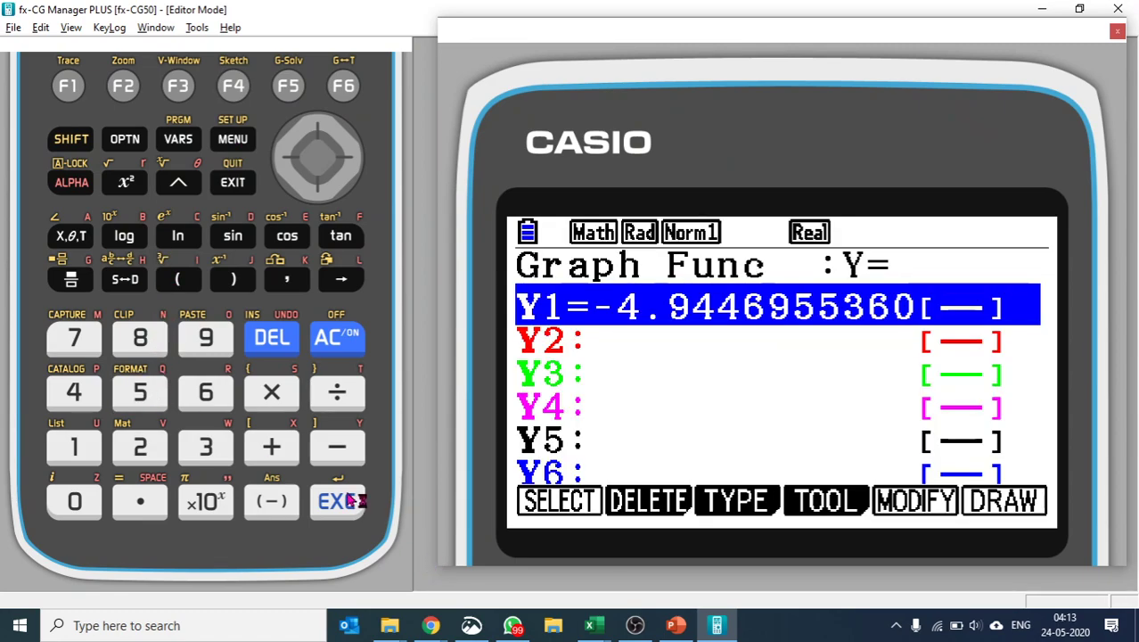
pyautogui.click(347, 505)
pyautogui.click(347, 505)
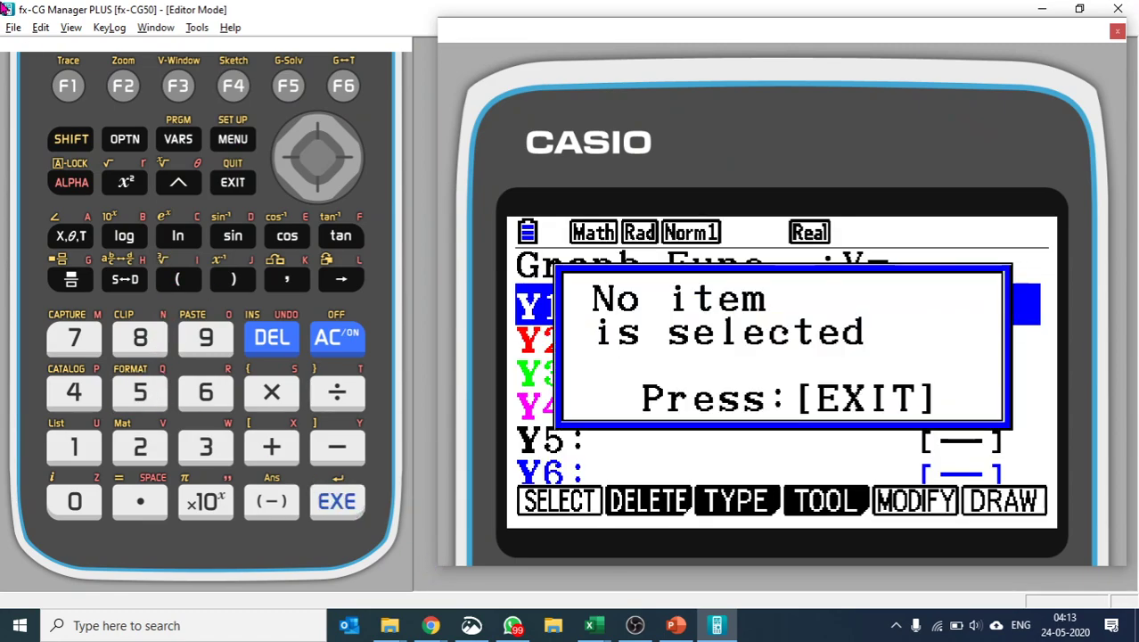
pyautogui.click(234, 185)
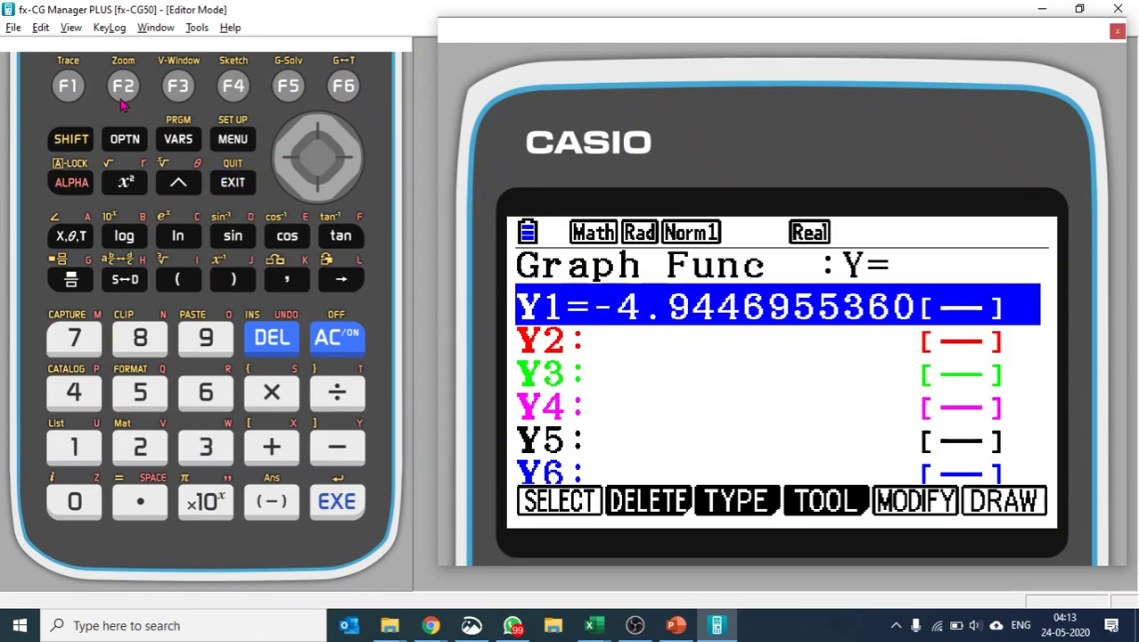
pyautogui.click(69, 87)
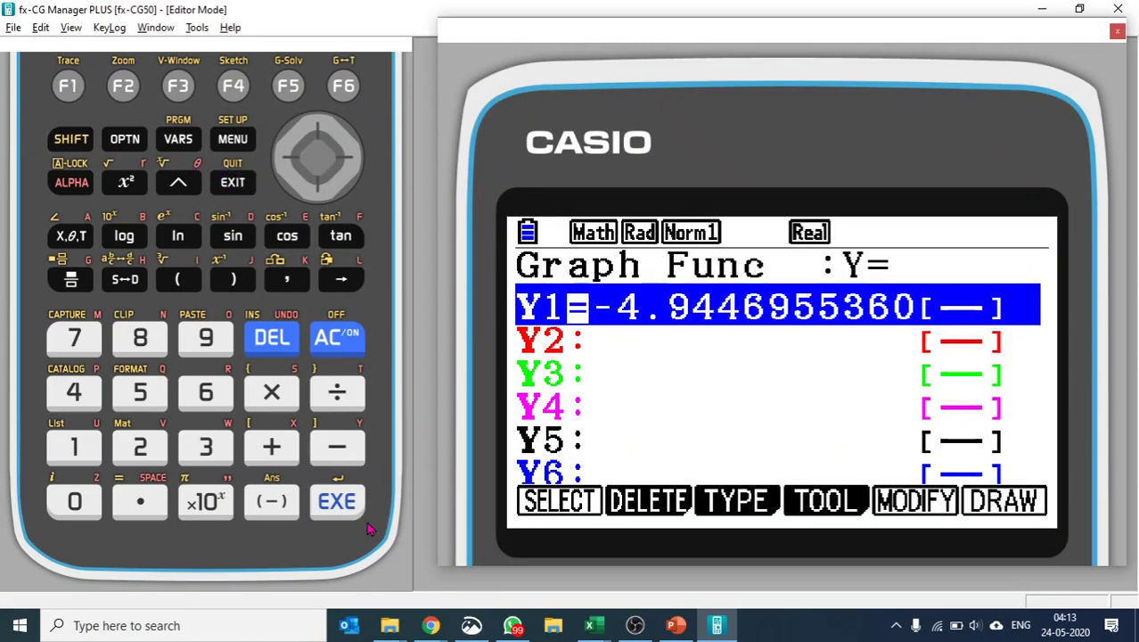
pyautogui.click(343, 501)
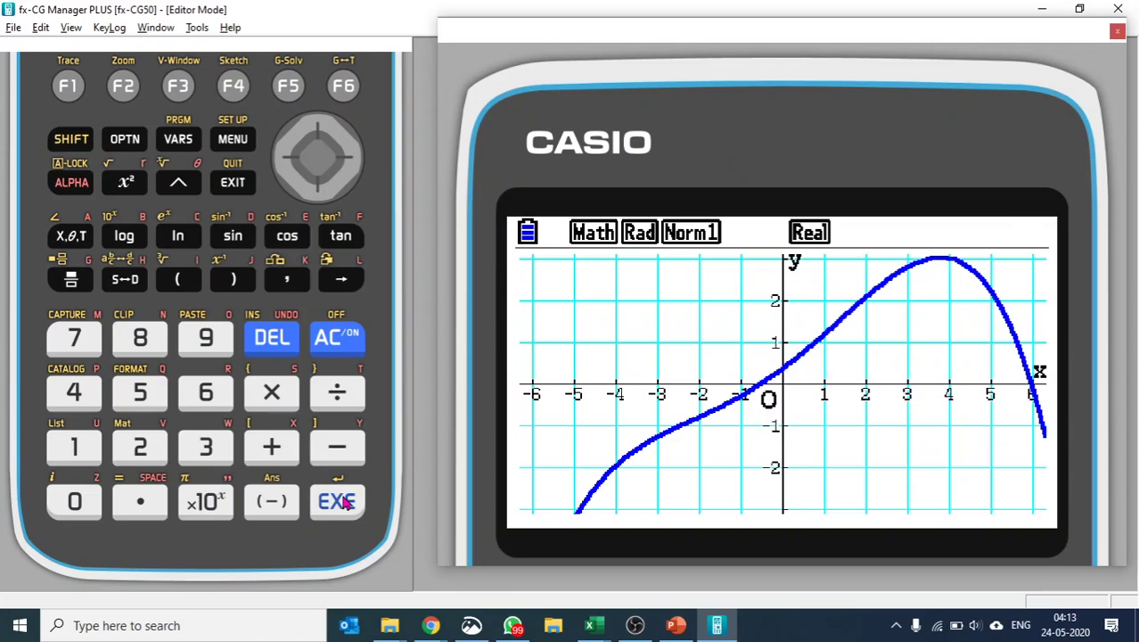
# Step: Draw StatGraph1 as a List 1/List 2 scatter plot from the Statistics editor
pyautogui.click(233, 140)
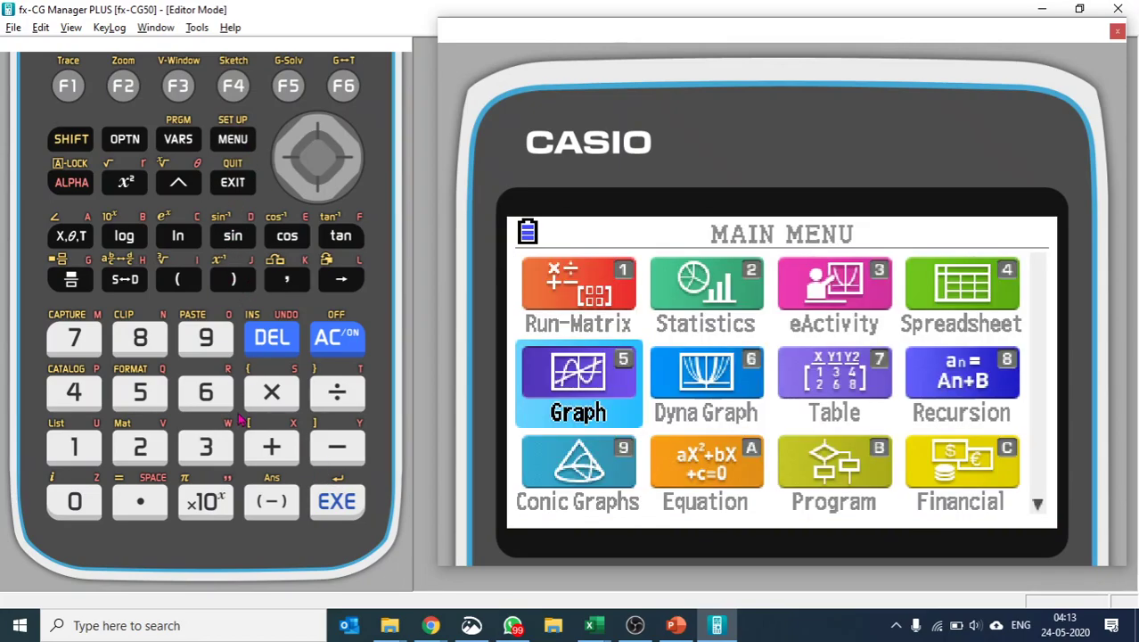
pyautogui.click(160, 455)
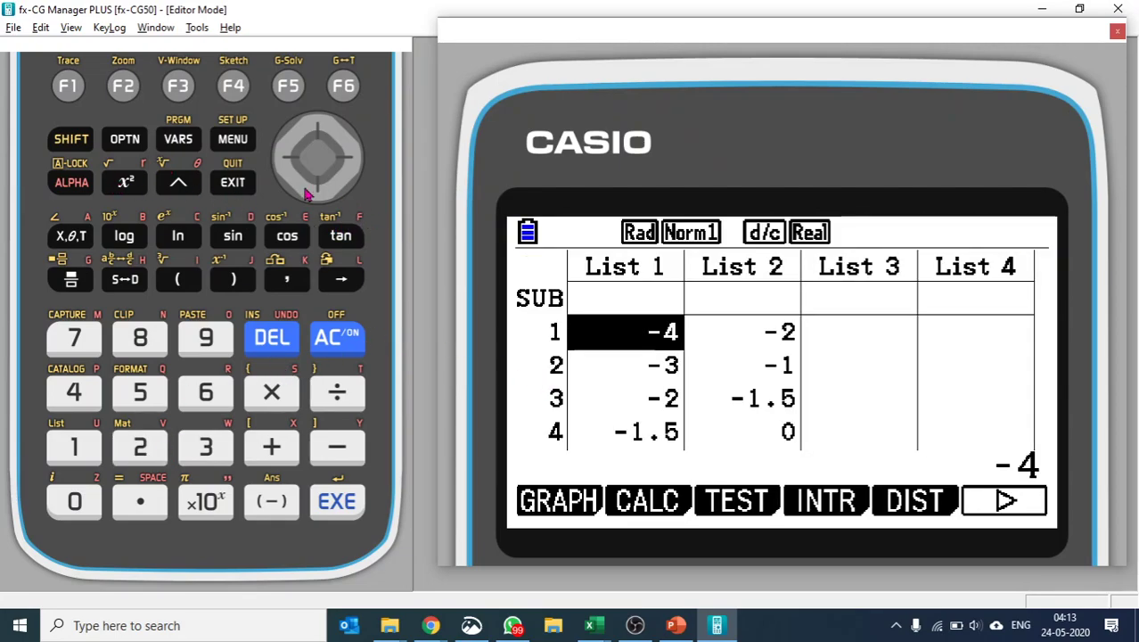
pyautogui.click(69, 86)
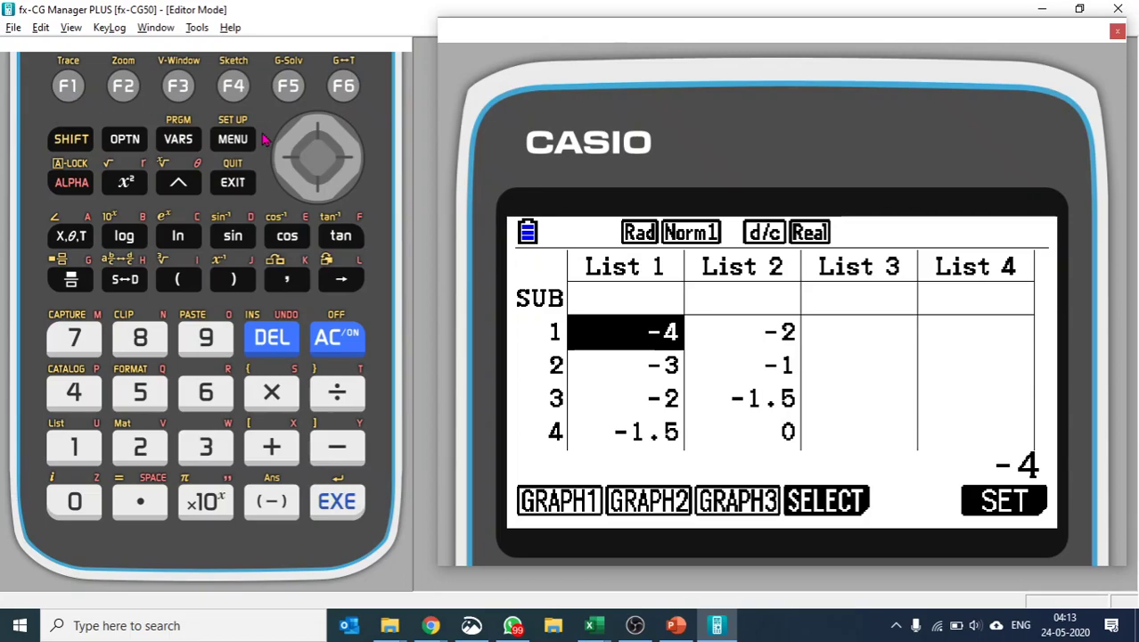
pyautogui.click(346, 85)
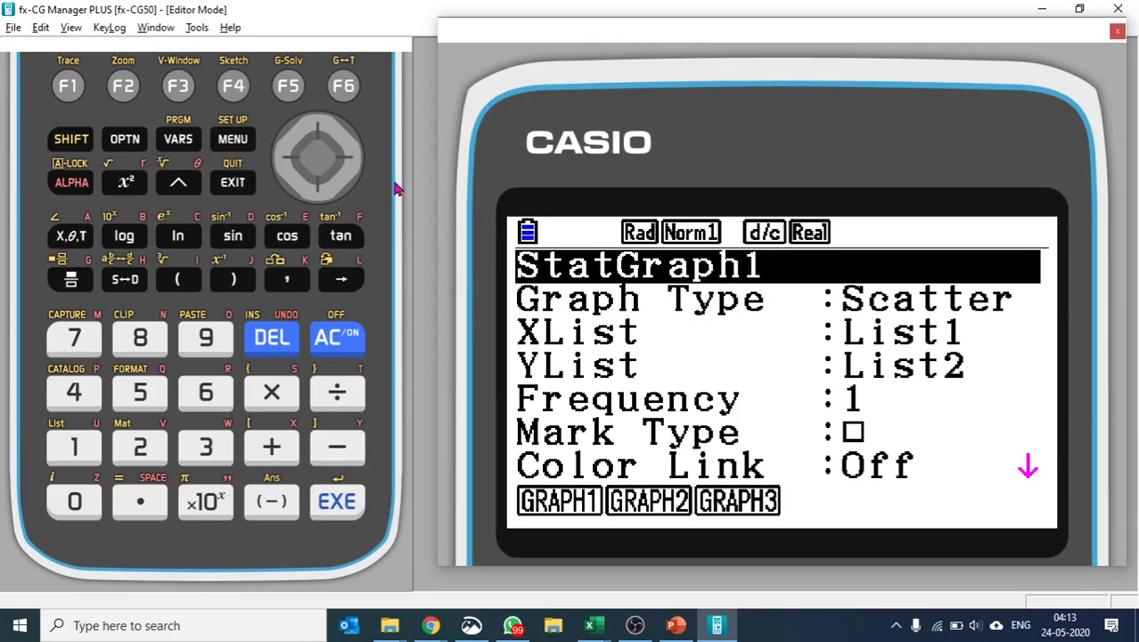
pyautogui.click(68, 89)
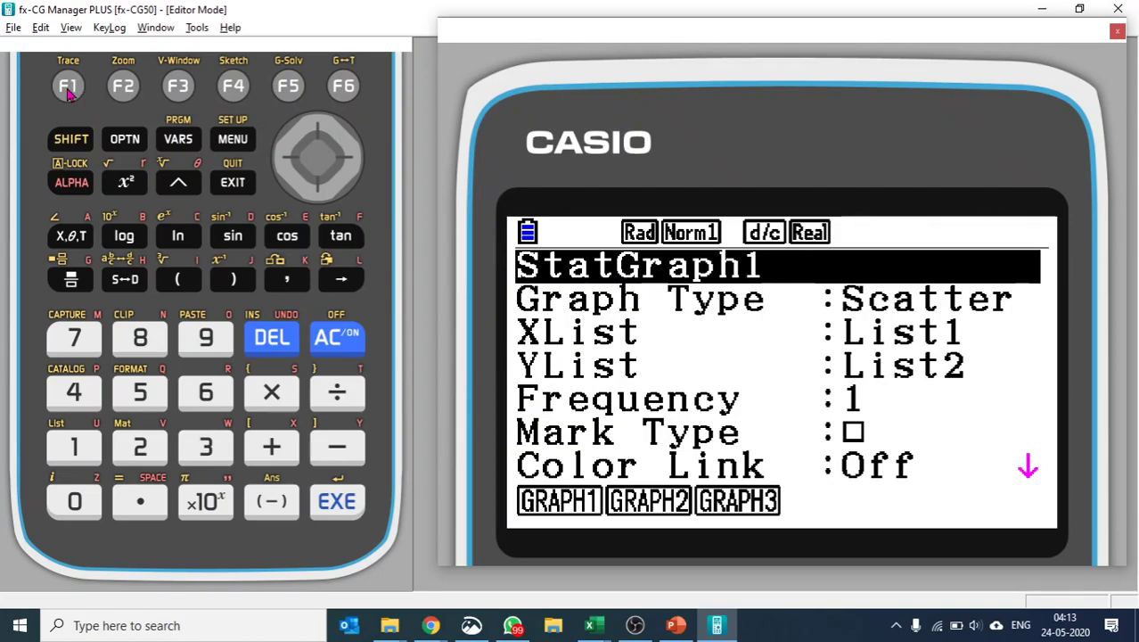
pyautogui.click(68, 91)
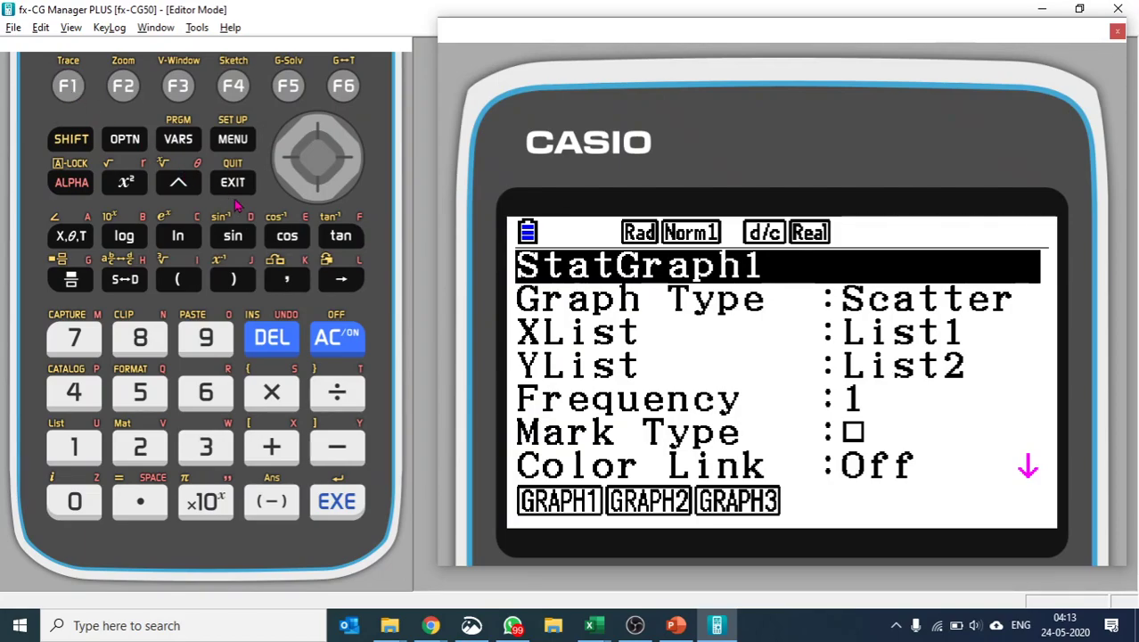
pyautogui.click(77, 85)
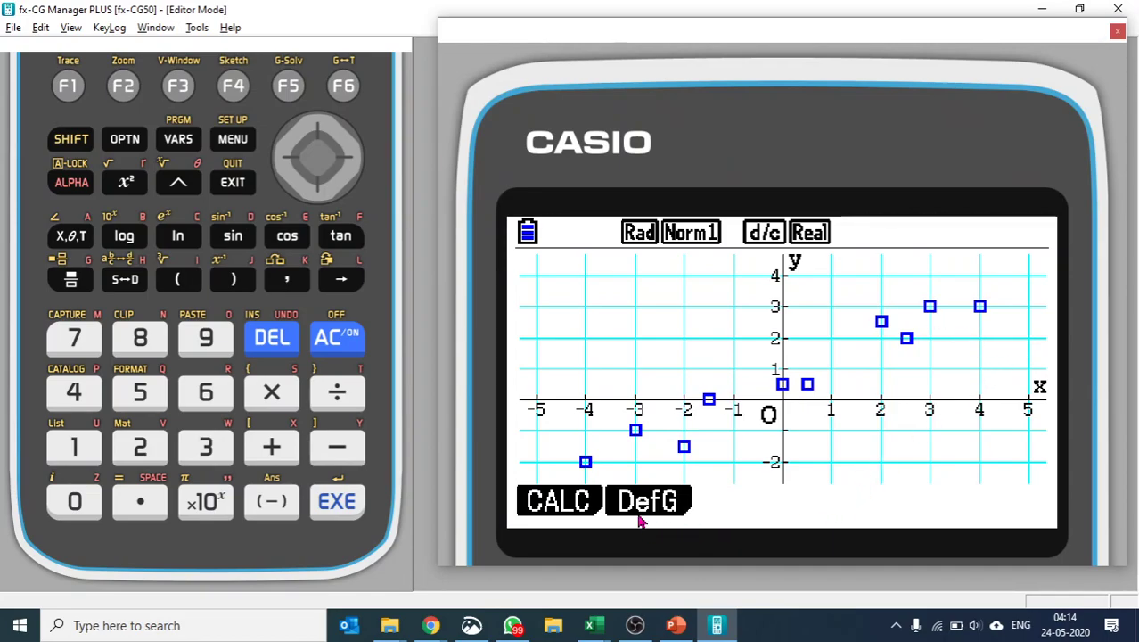
# Step: Calculate the ax+b linear regression and draw it over the scatter plot
pyautogui.click(69, 86)
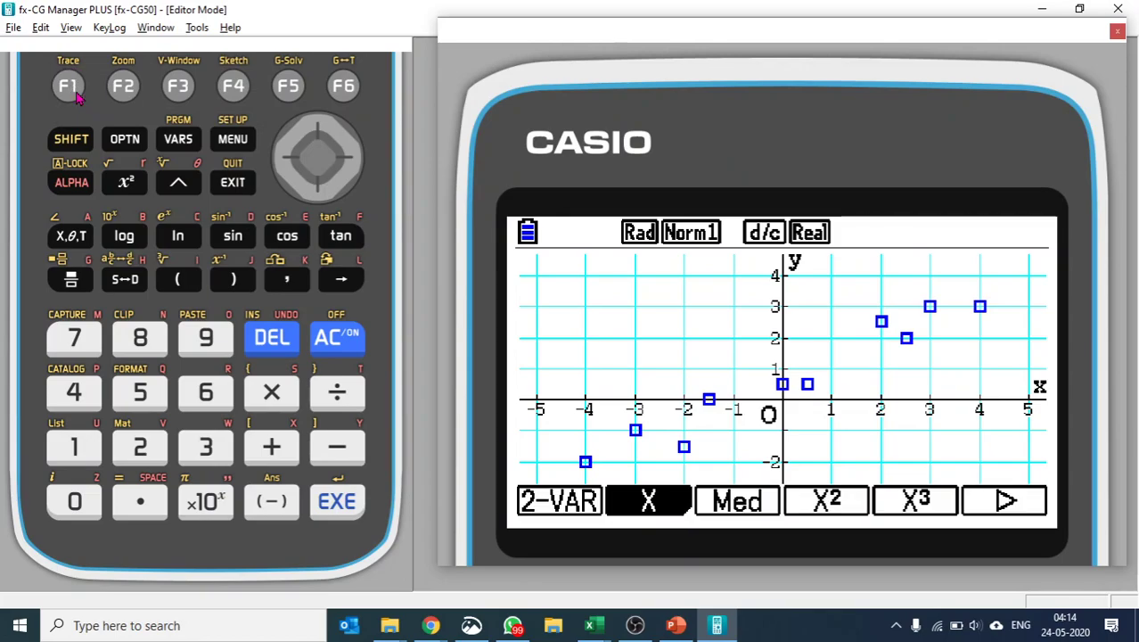
pyautogui.click(125, 89)
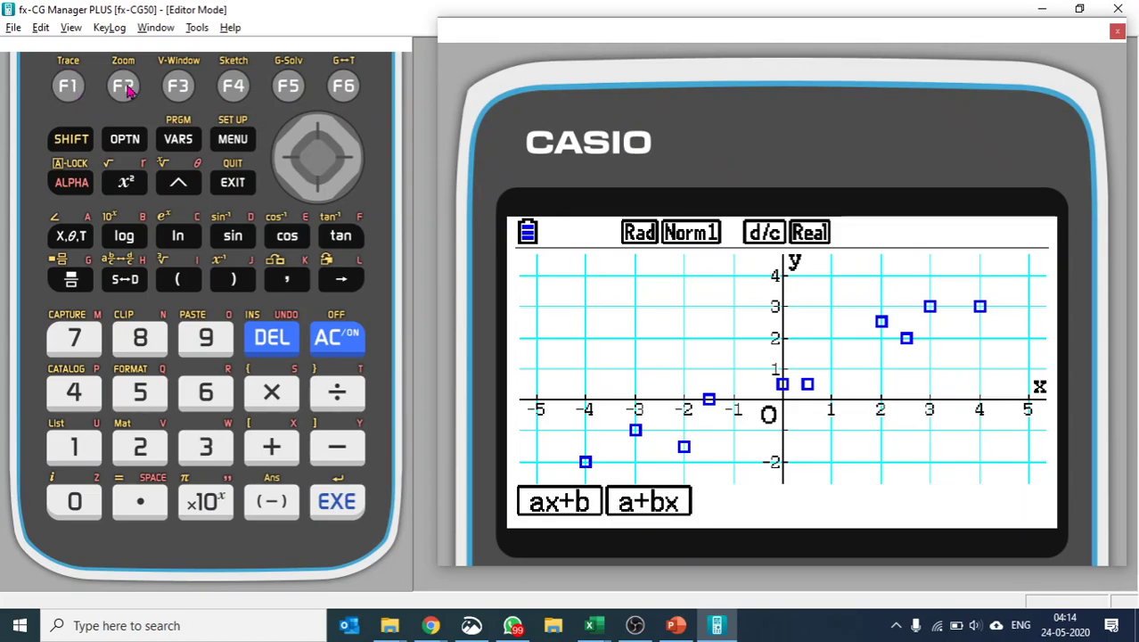
pyautogui.click(69, 87)
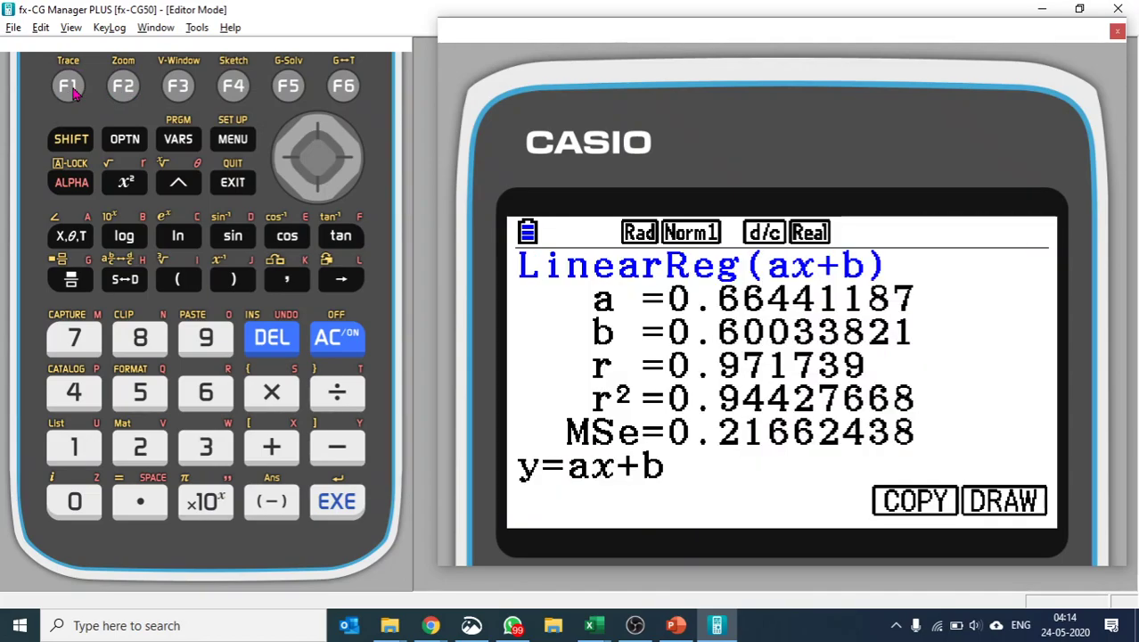
pyautogui.click(342, 89)
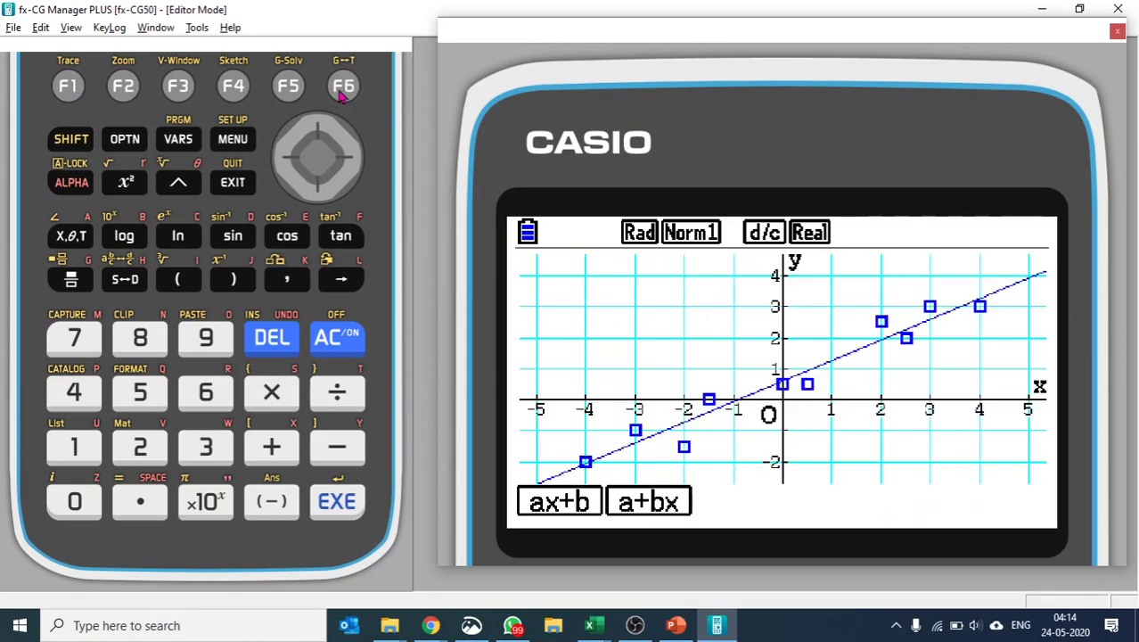
# Step: Add the quadratic and cubic regression curves to the same plot
pyautogui.click(231, 183)
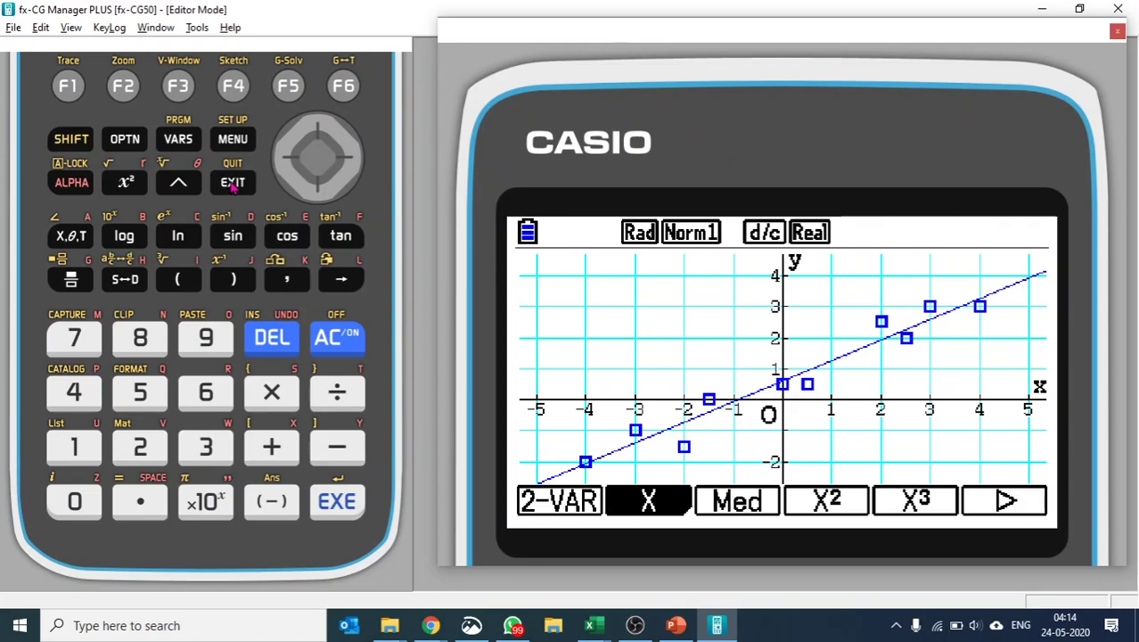
pyautogui.click(235, 102)
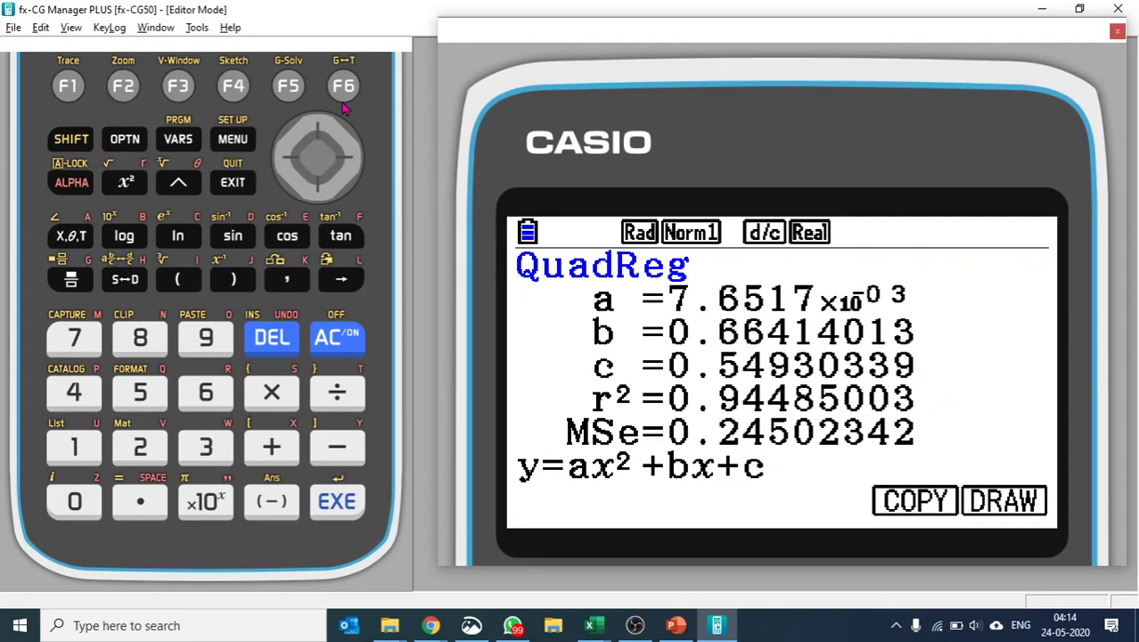
pyautogui.click(345, 91)
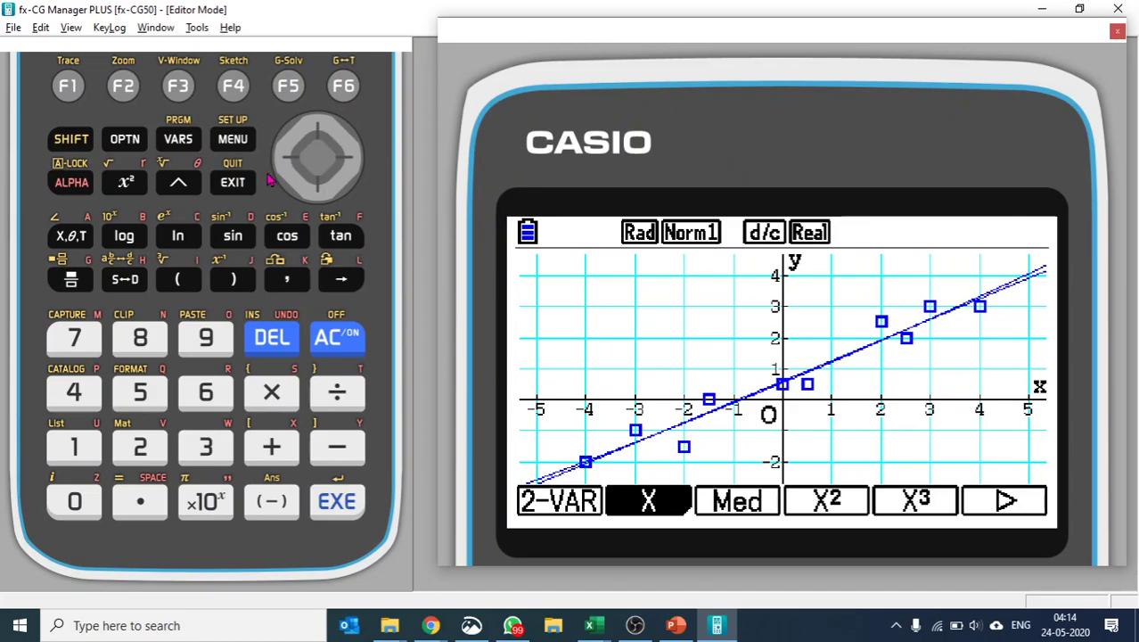
pyautogui.click(299, 91)
pyautogui.click(345, 88)
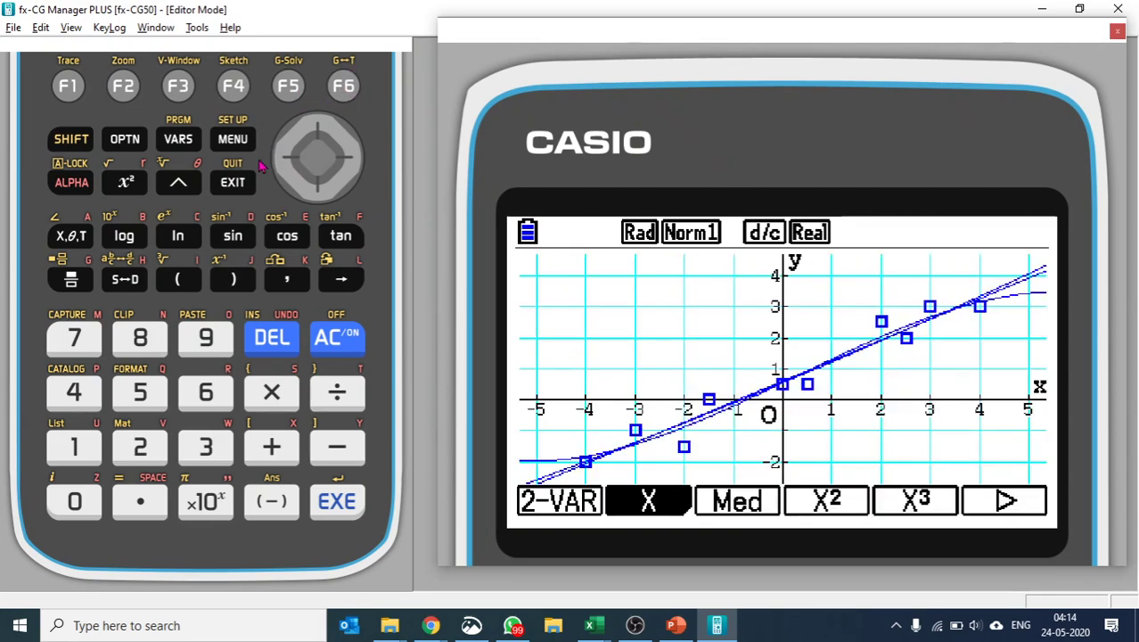
# Step: Calculate the quartic regression and draw its curve on the scatter plot
pyautogui.click(343, 84)
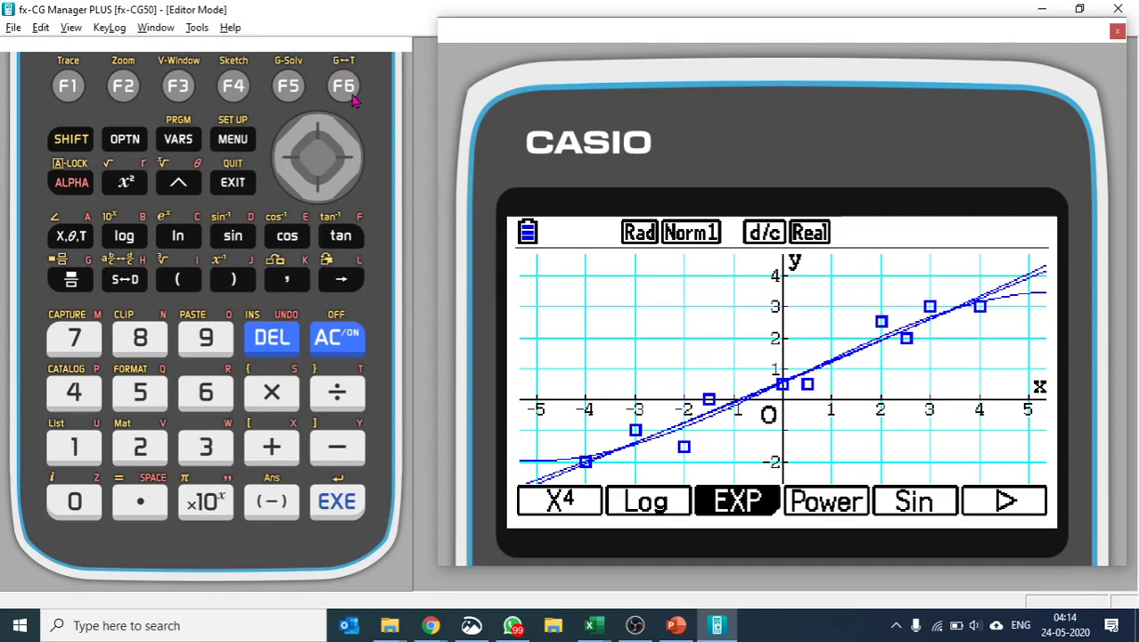
pyautogui.click(77, 97)
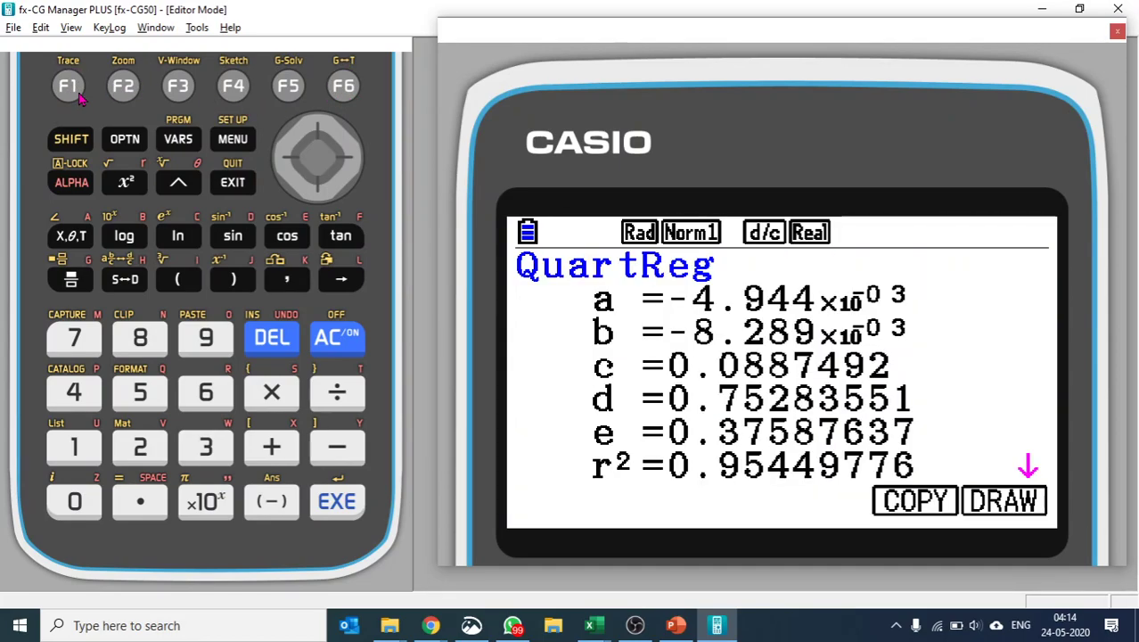
pyautogui.click(348, 92)
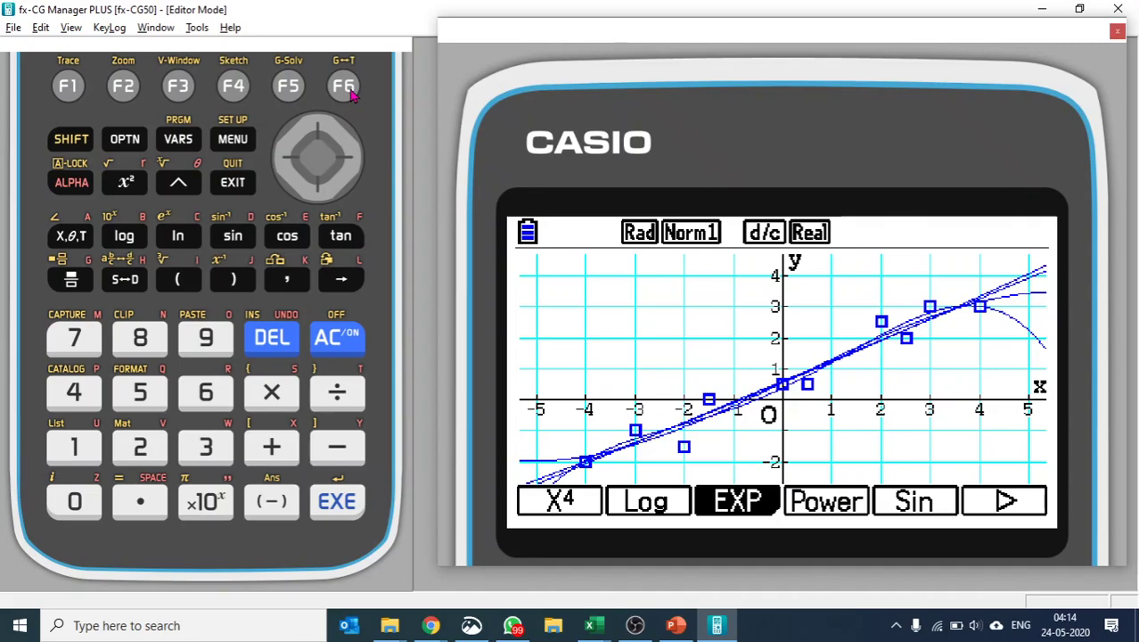
# Step: Check the stored graph functions, then show QuartReg results: c = 0.0887492, r² = 0.95449776
pyautogui.click(234, 181)
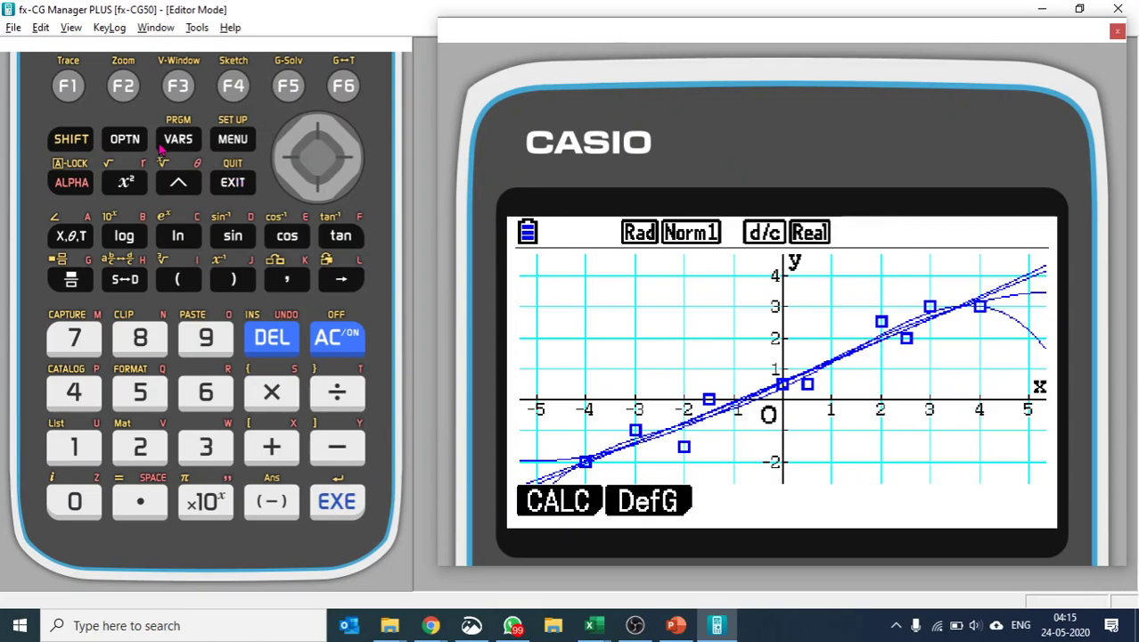
pyautogui.click(125, 86)
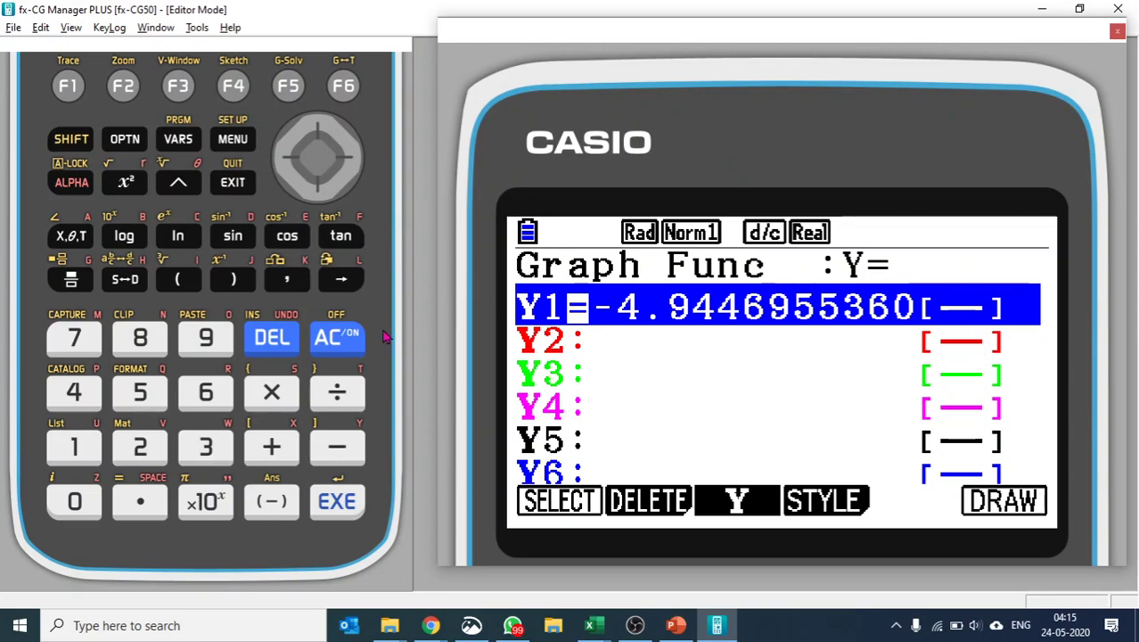
pyautogui.click(237, 184)
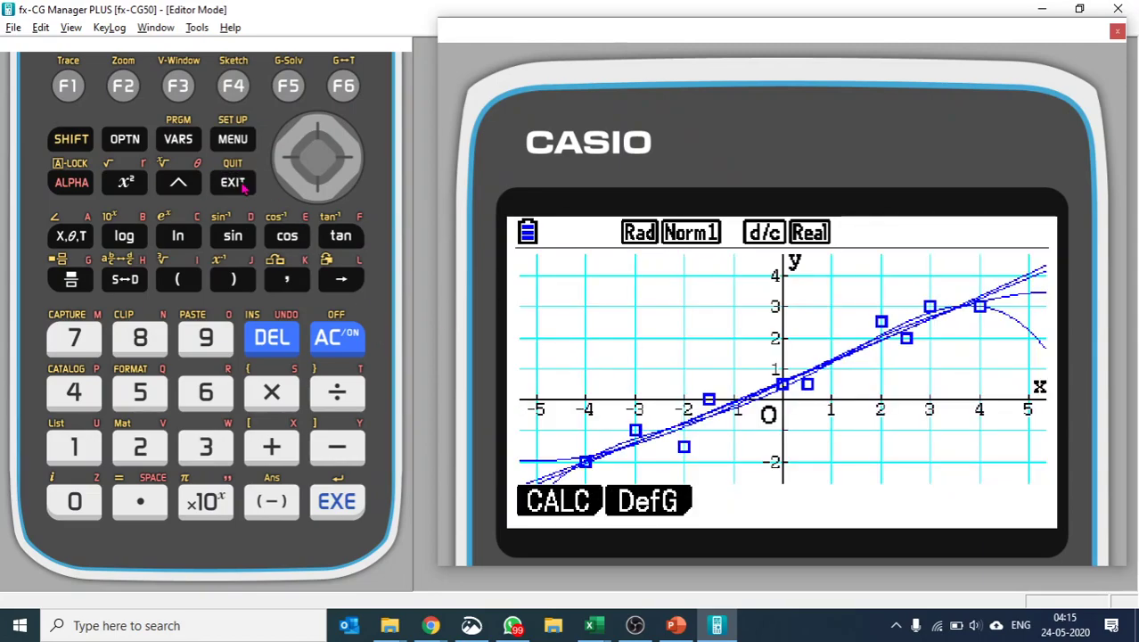
pyautogui.click(67, 87)
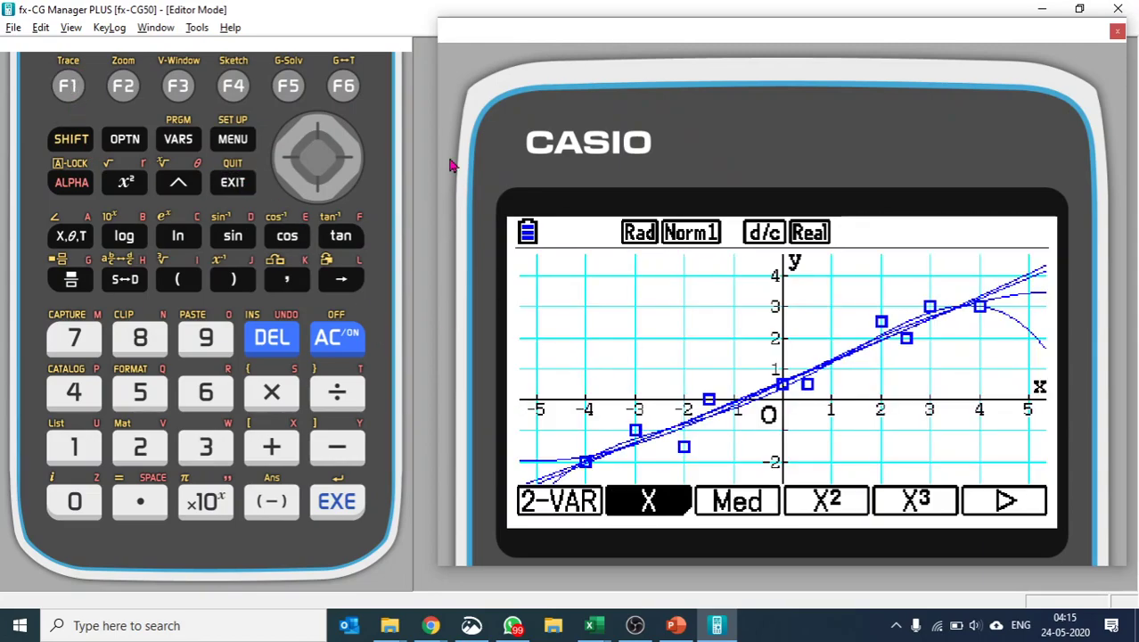
pyautogui.click(343, 87)
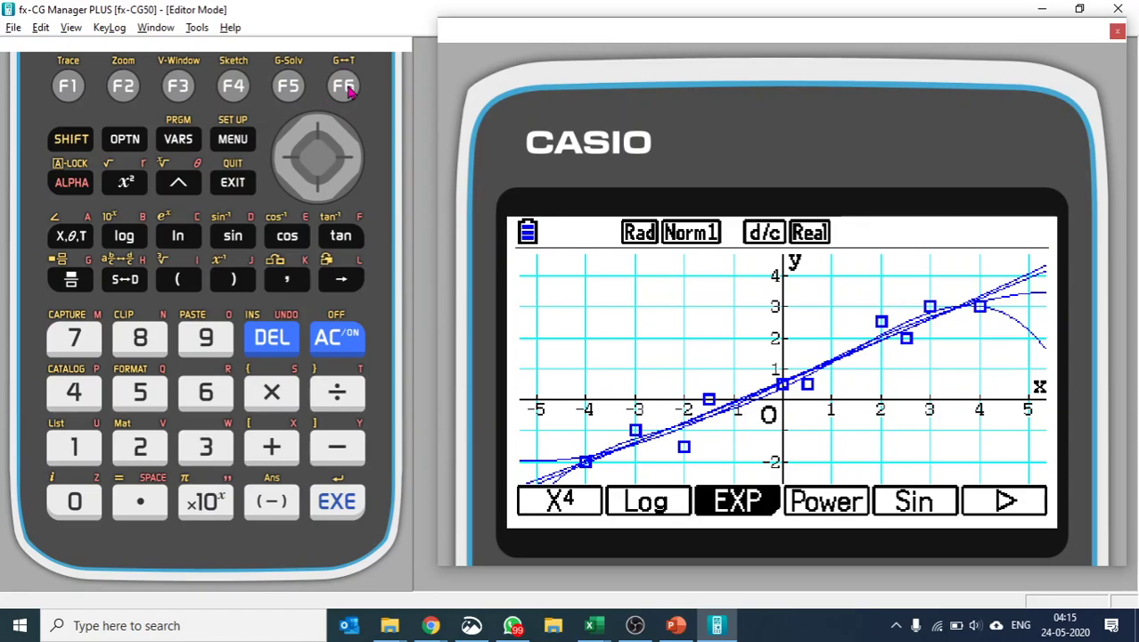
pyautogui.click(68, 87)
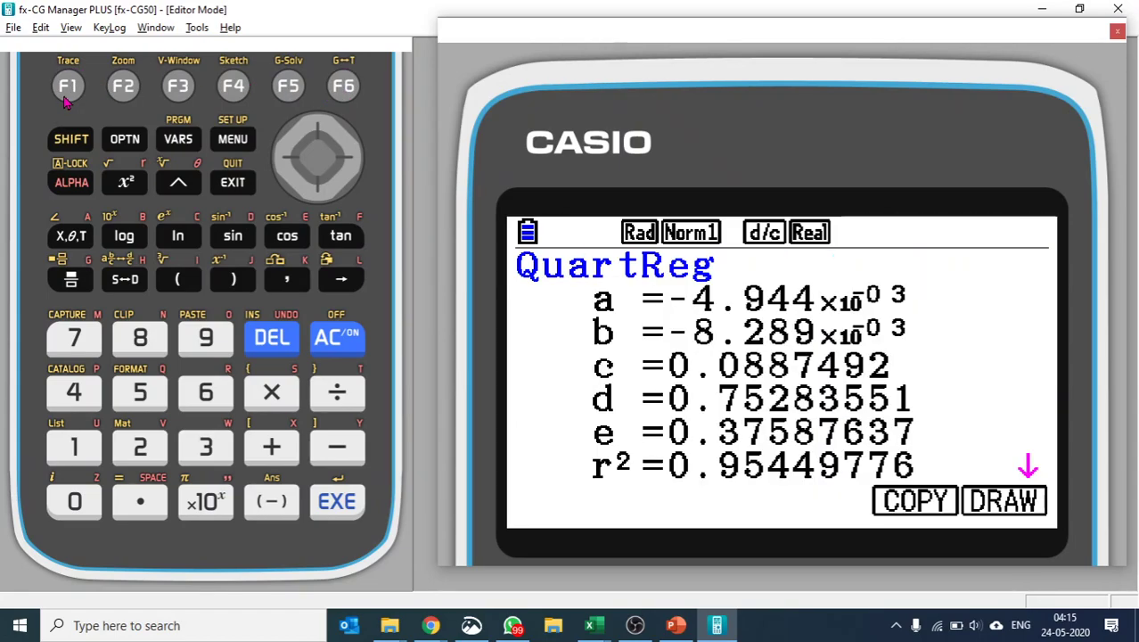